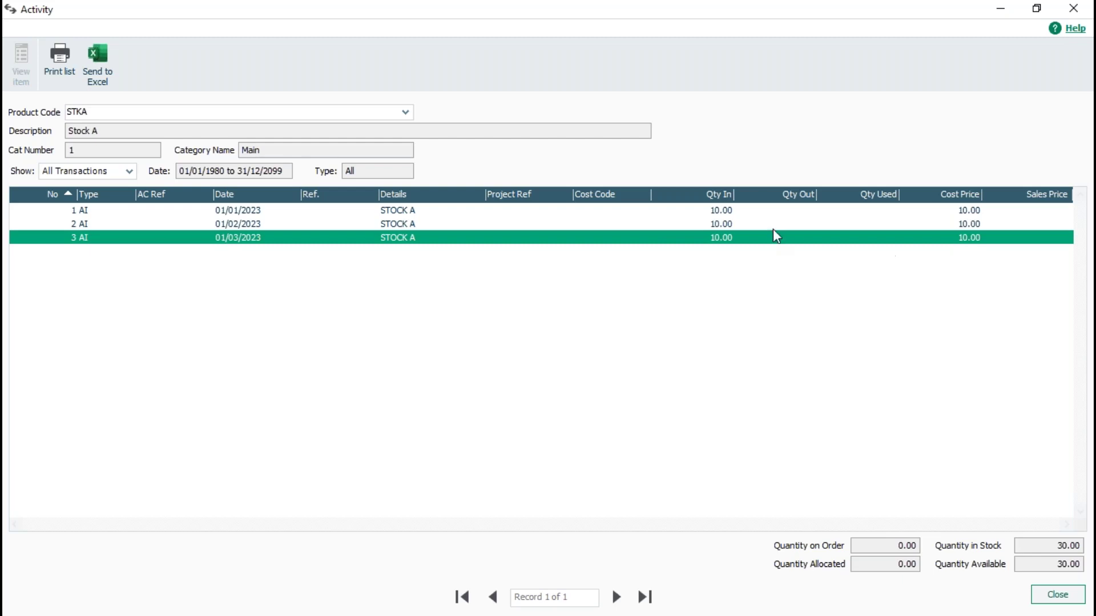
- Check the 01/01/2023 transaction in Stock A's activity and close the activity record
{"action": "left_click", "coordinate": [715, 213]}
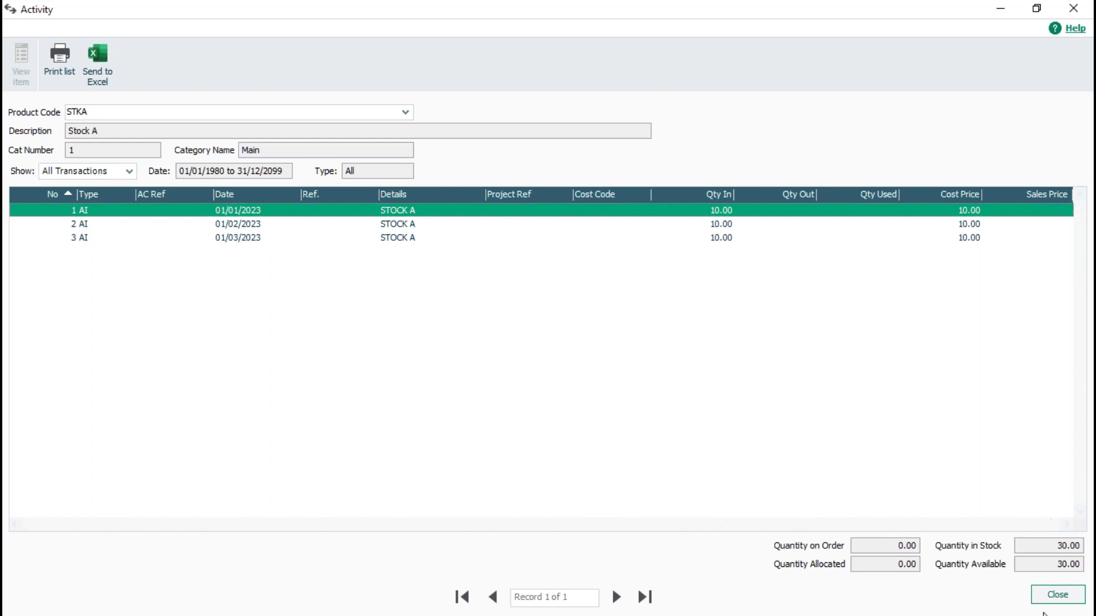
{"action": "left_click", "coordinate": [1060, 597]}
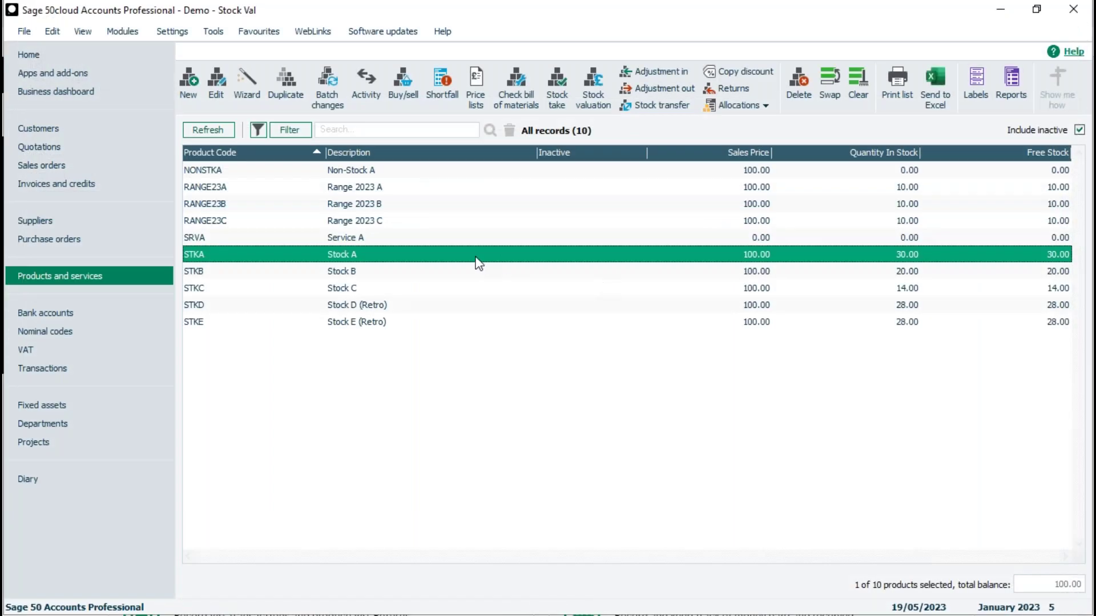
- Preview the Product Valuation (Average Cost Price) report for Stock A, covering stock categories 1 to 999
{"action": "left_click", "coordinate": [1008, 83]}
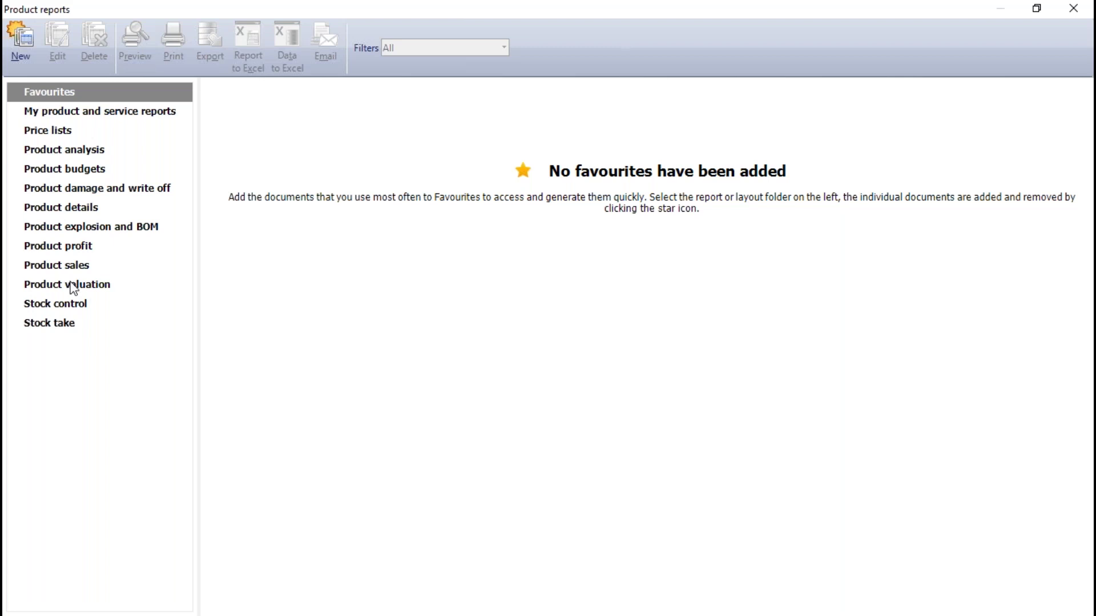
{"action": "left_click", "coordinate": [78, 289]}
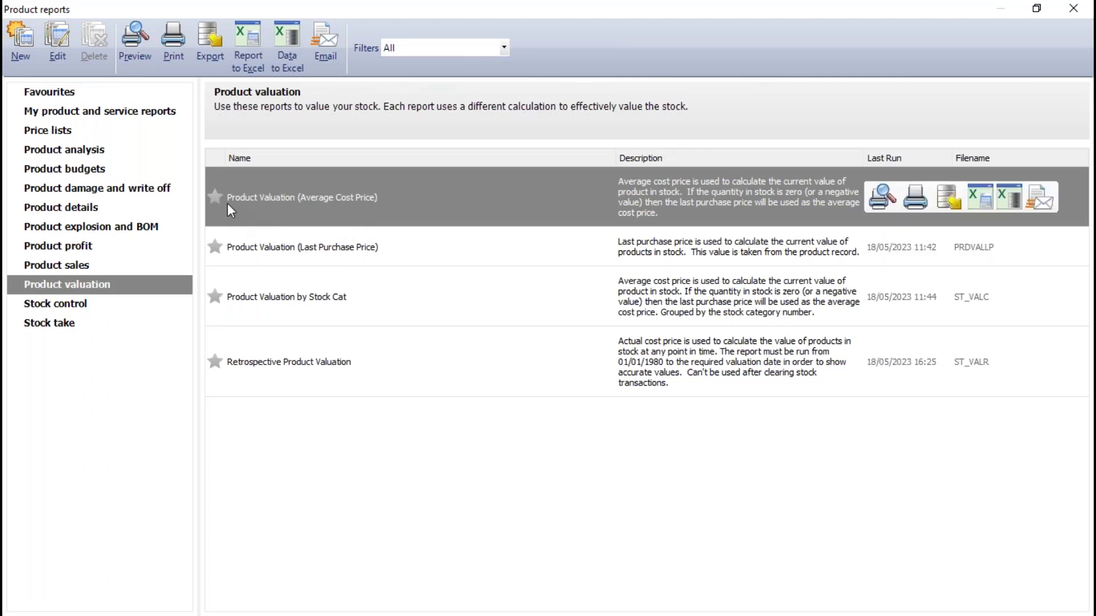
{"action": "left_click", "coordinate": [50, 92]}
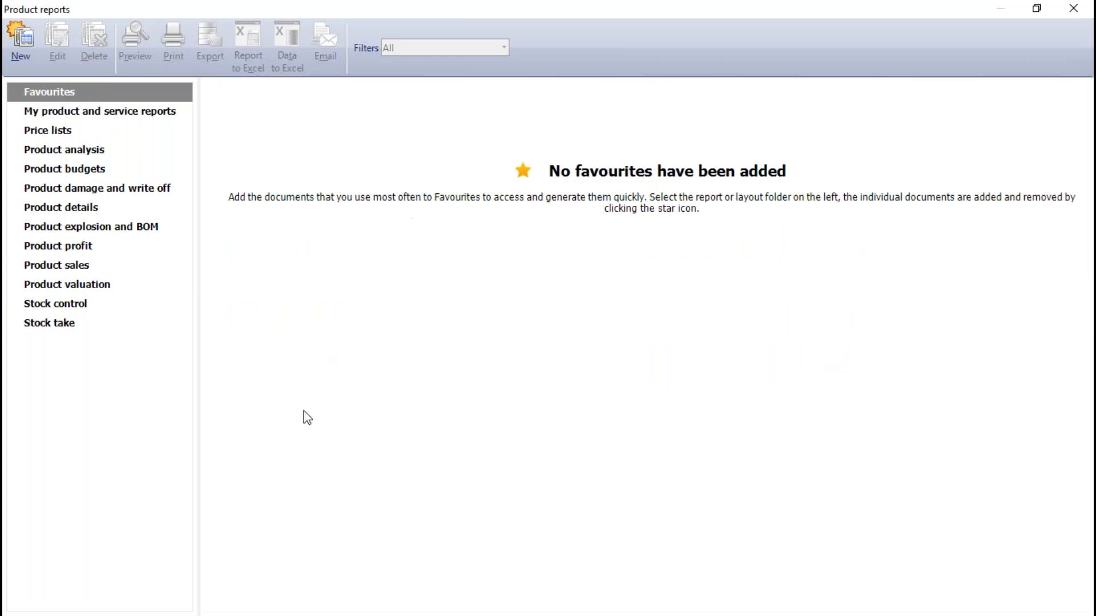
{"action": "left_click", "coordinate": [91, 285]}
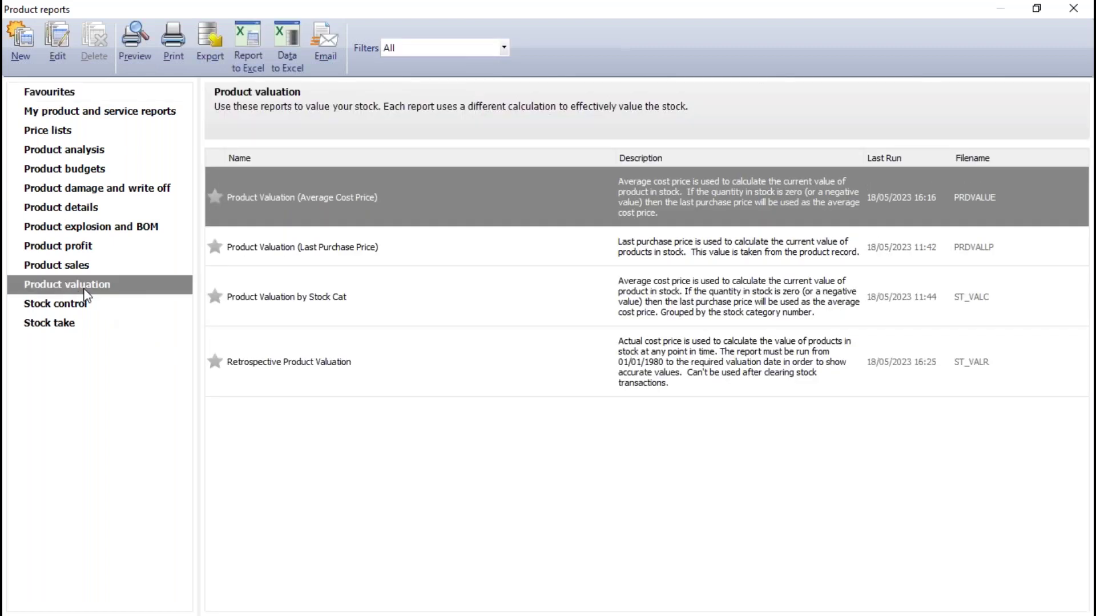
{"action": "mouse_move", "coordinate": [316, 222]}
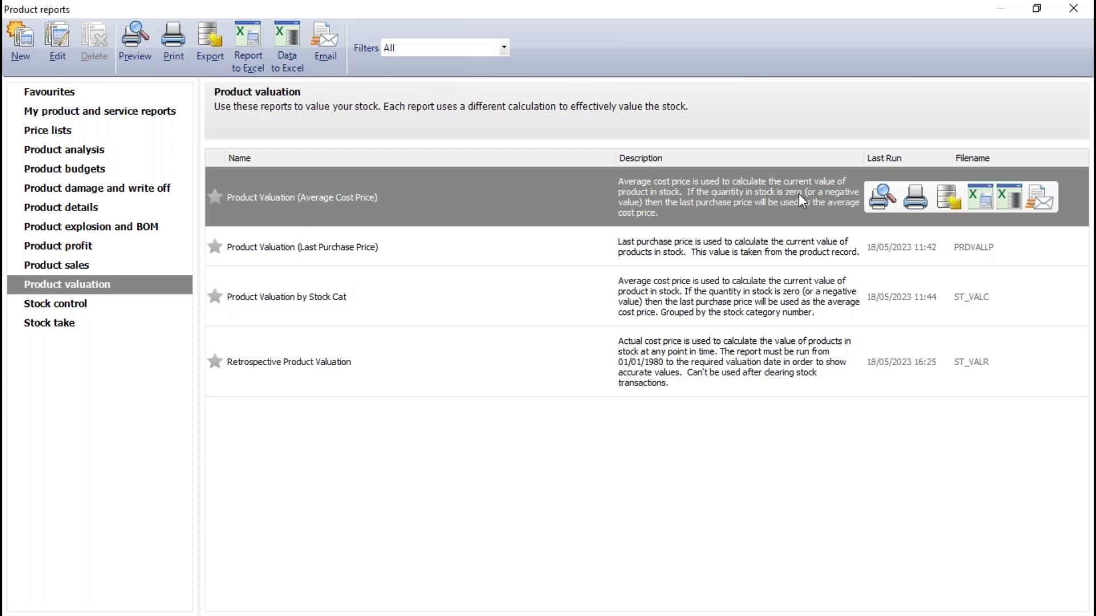
{"action": "left_click", "coordinate": [882, 198]}
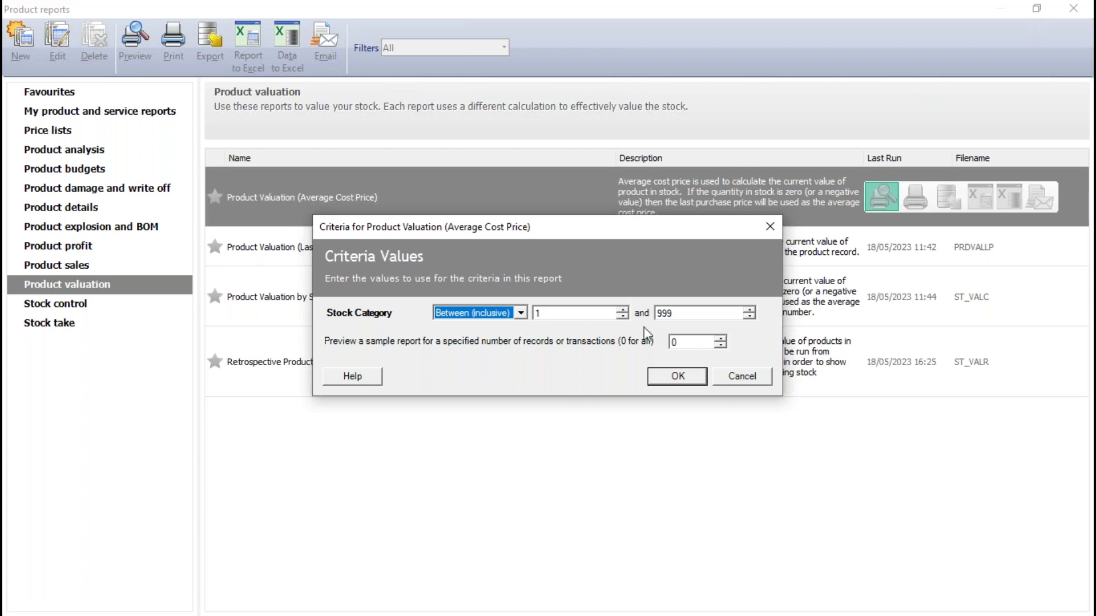
{"action": "left_click", "coordinate": [677, 376]}
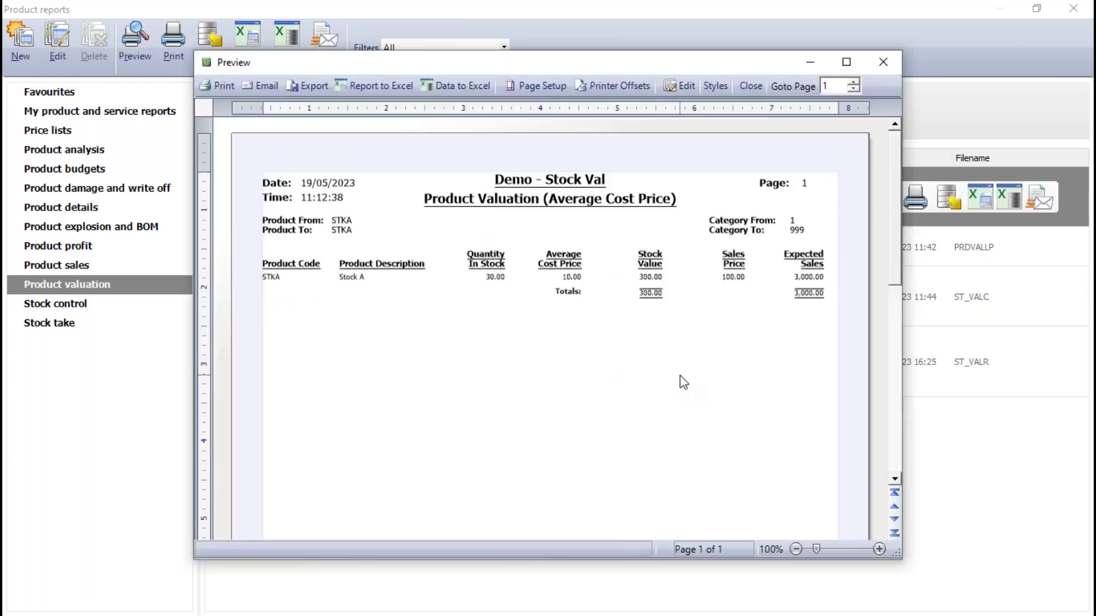
- Examine the quantity, average cost price and stock value in Stock A's valuation preview, and close the preview and product reports
{"action": "left_click", "coordinate": [844, 68]}
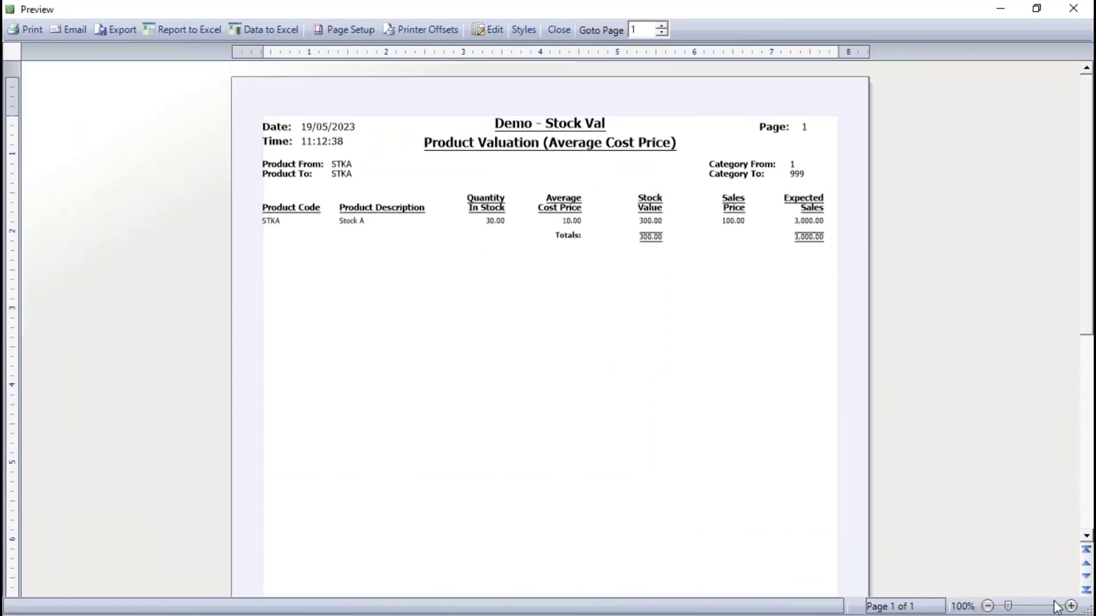
{"action": "left_click", "coordinate": [1071, 607]}
{"action": "left_click", "coordinate": [1071, 607]}
{"action": "left_click", "coordinate": [1071, 607]}
{"action": "left_click", "coordinate": [1071, 607]}
{"action": "left_click", "coordinate": [1071, 607]}
{"action": "left_click", "coordinate": [1071, 606]}
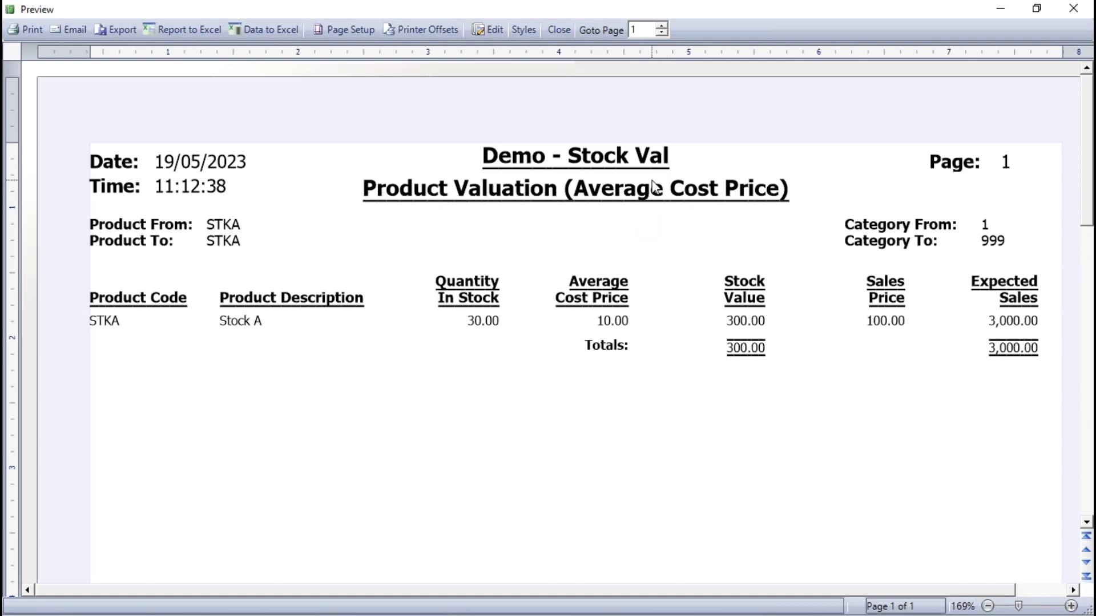
{"action": "left_click", "coordinate": [560, 30]}
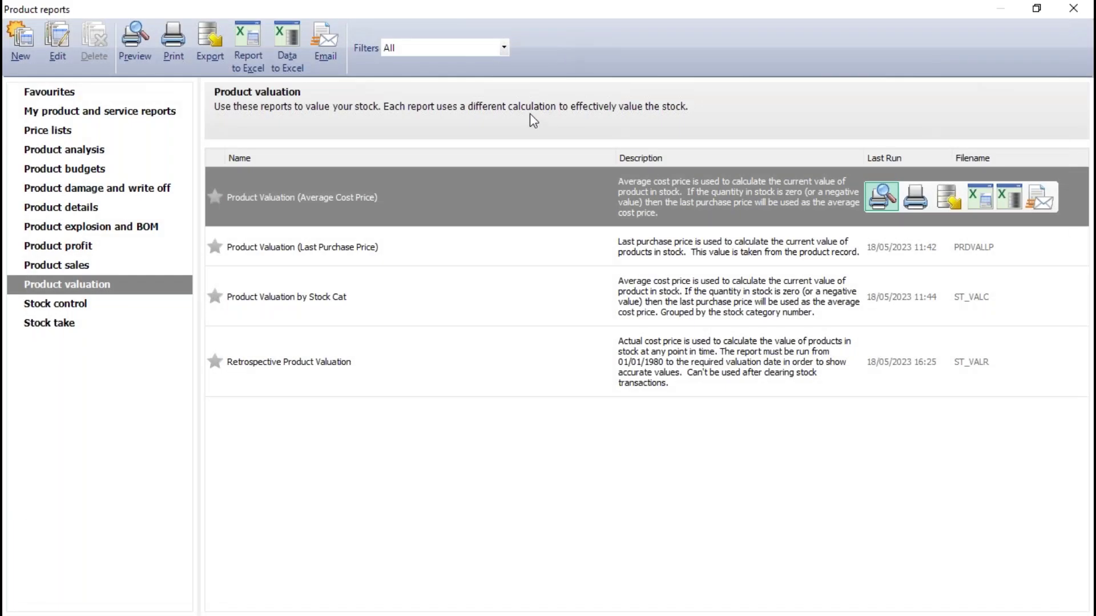
{"action": "left_click", "coordinate": [1066, 12]}
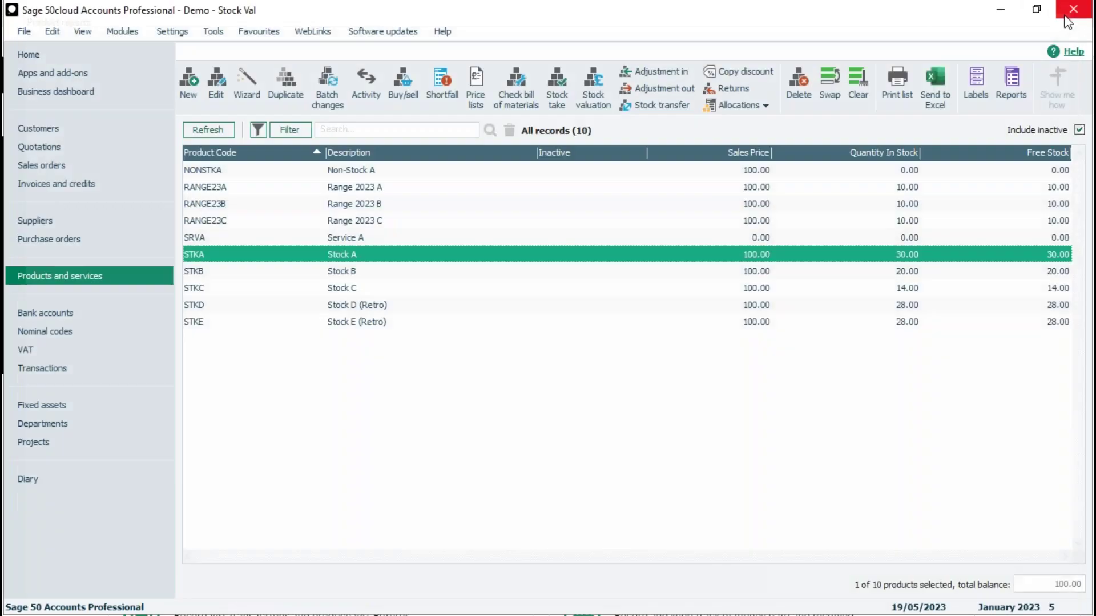
- Review the 01/01/2023 and 01/02/2023 transactions in the activity of product STKB alone and close it
{"action": "left_click", "coordinate": [347, 274], "text": "ctrl"}
{"action": "left_click", "coordinate": [344, 256], "text": "ctrl"}
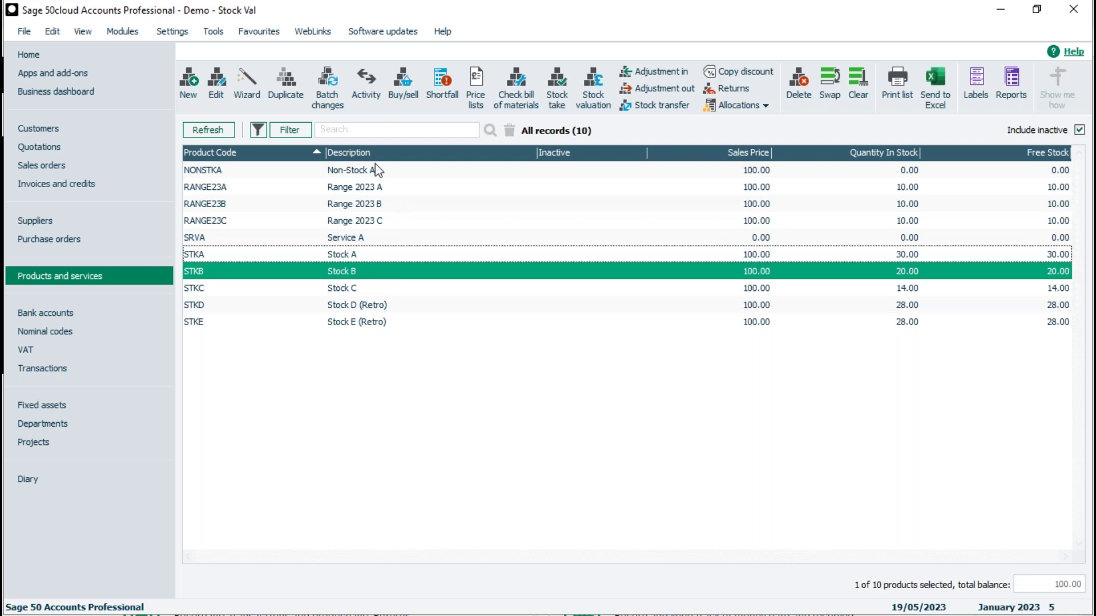
{"action": "left_click", "coordinate": [370, 95]}
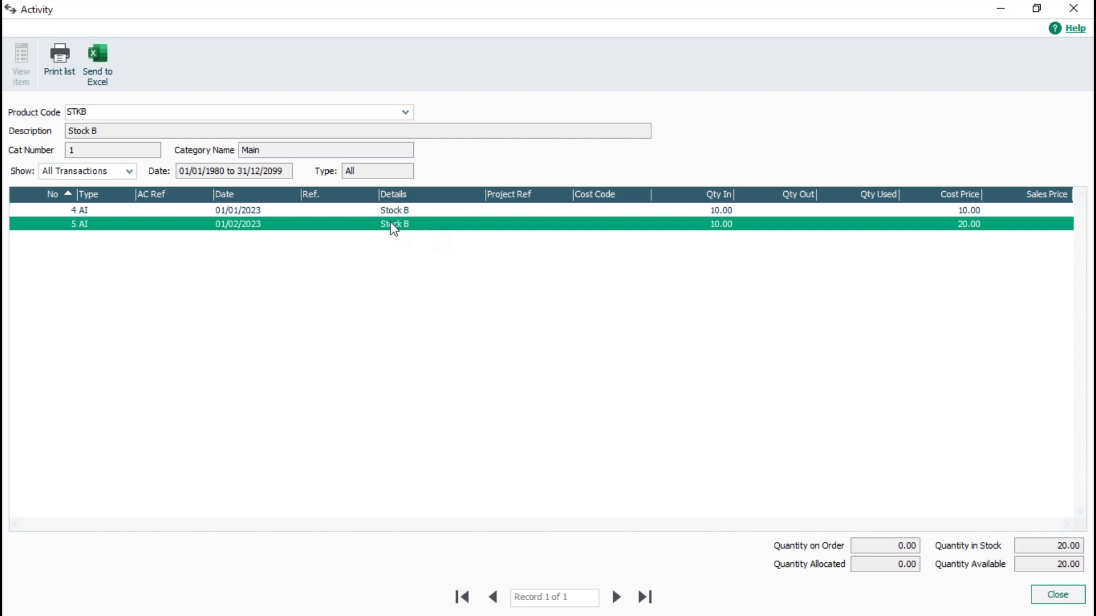
{"action": "left_click", "coordinate": [241, 211]}
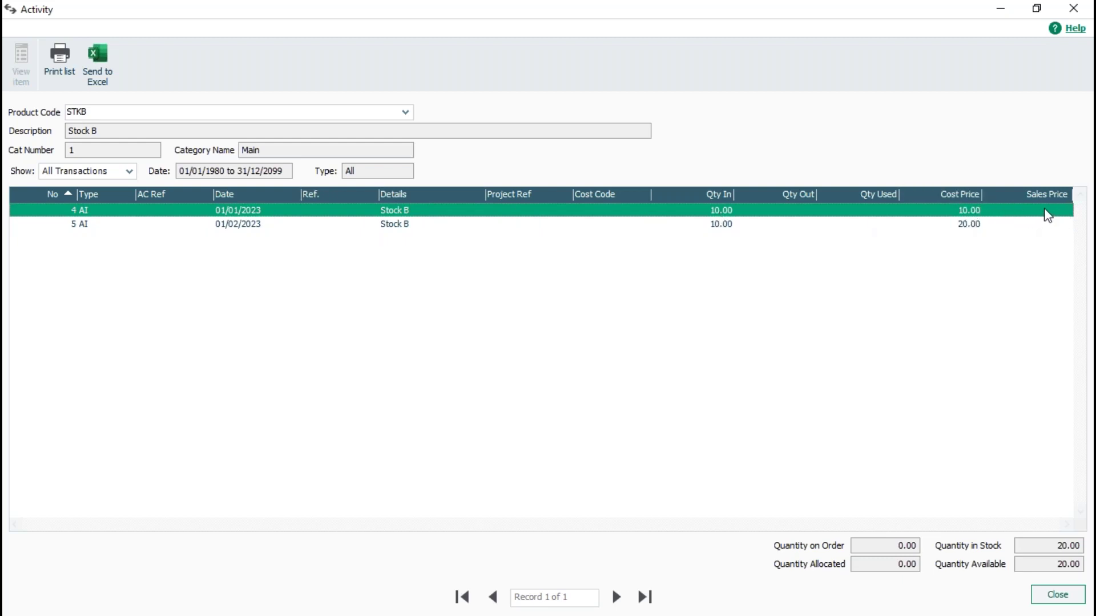
{"action": "left_click", "coordinate": [257, 227]}
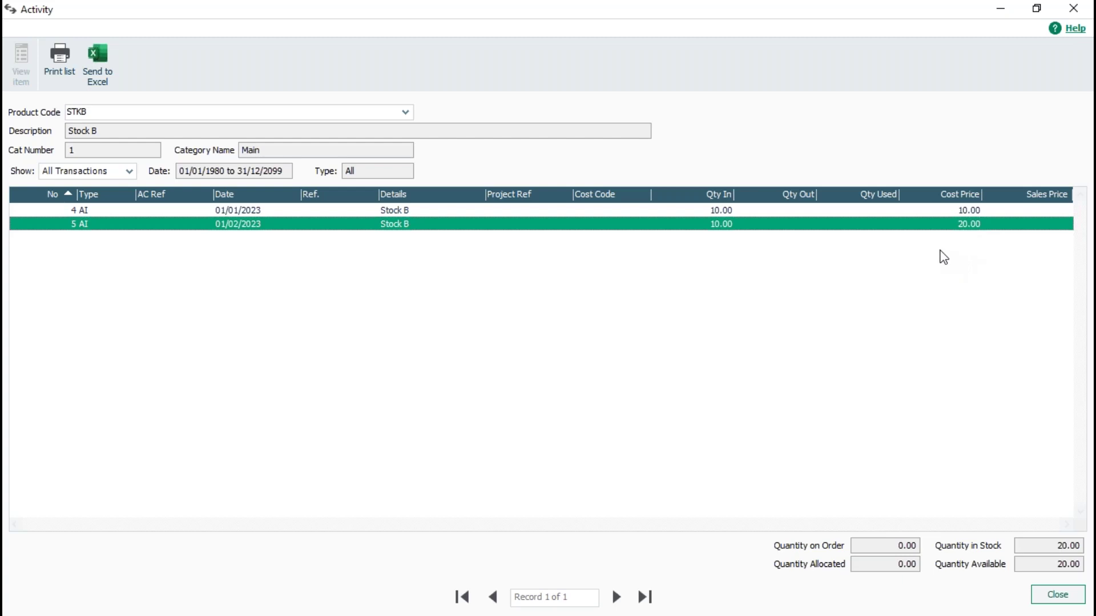
{"action": "left_click", "coordinate": [1057, 595]}
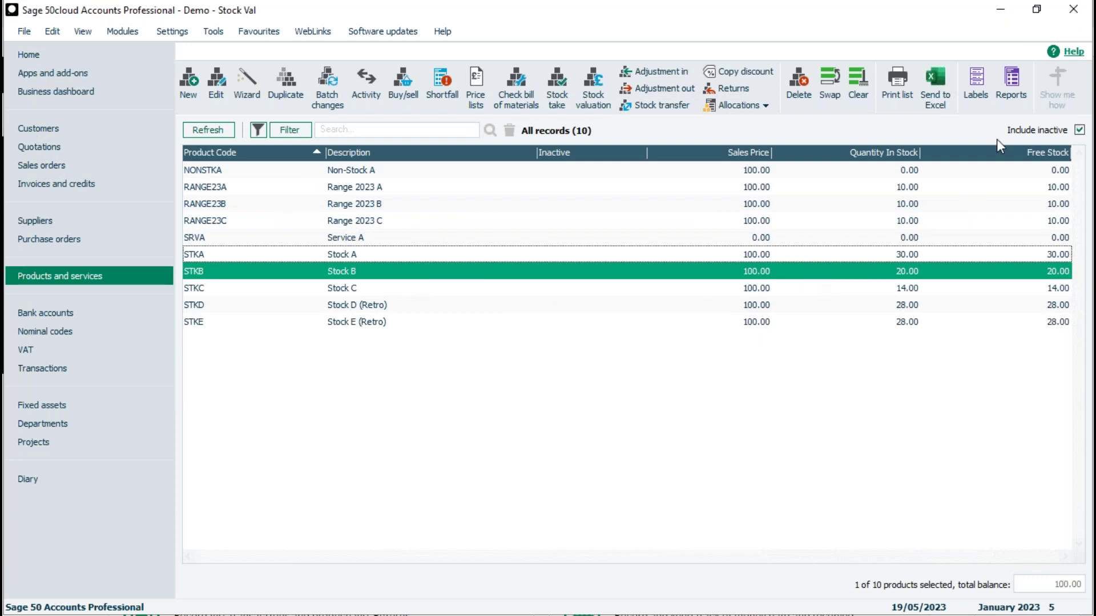
- Preview the Product Valuation (Average Cost Price) report for Stock B, covering stock categories 1 to 999
{"action": "left_click", "coordinate": [1012, 86]}
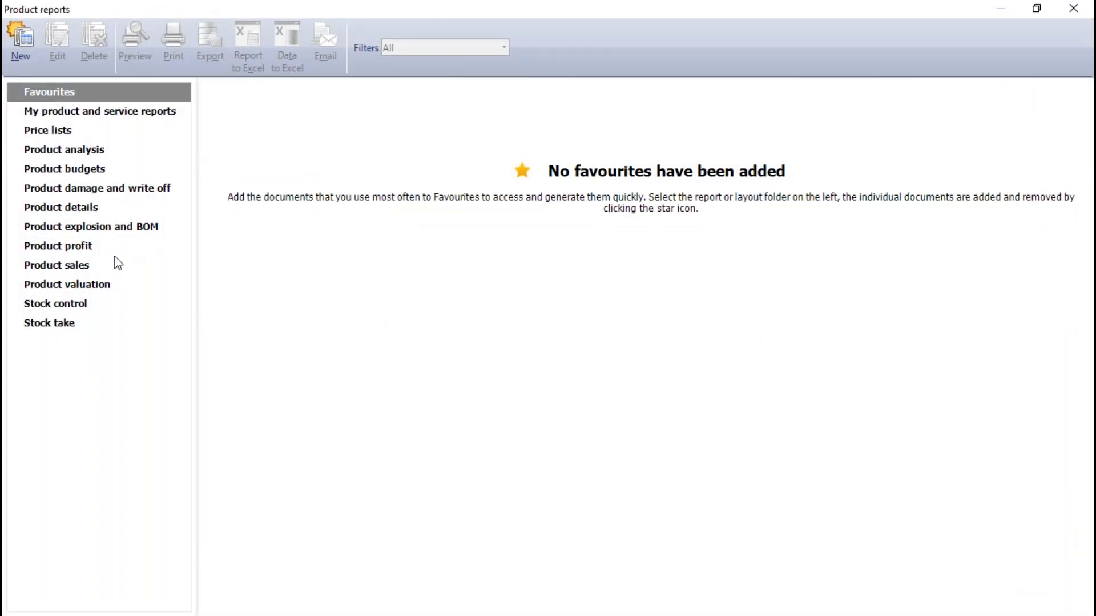
{"action": "left_click", "coordinate": [86, 284]}
{"action": "mouse_move", "coordinate": [304, 200]}
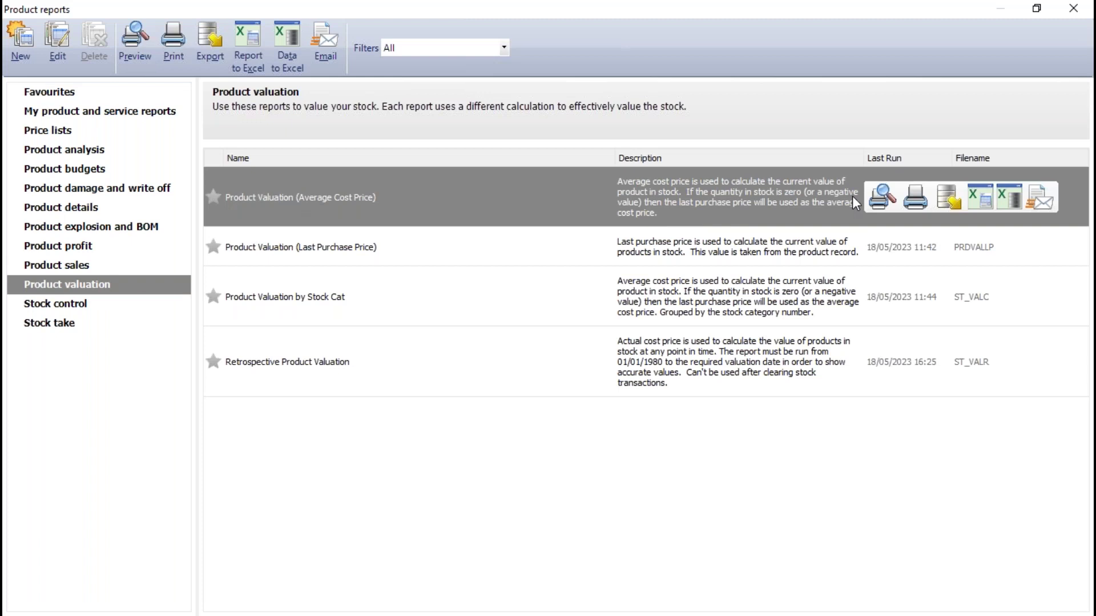
{"action": "left_click", "coordinate": [882, 198]}
{"action": "left_click", "coordinate": [685, 378]}
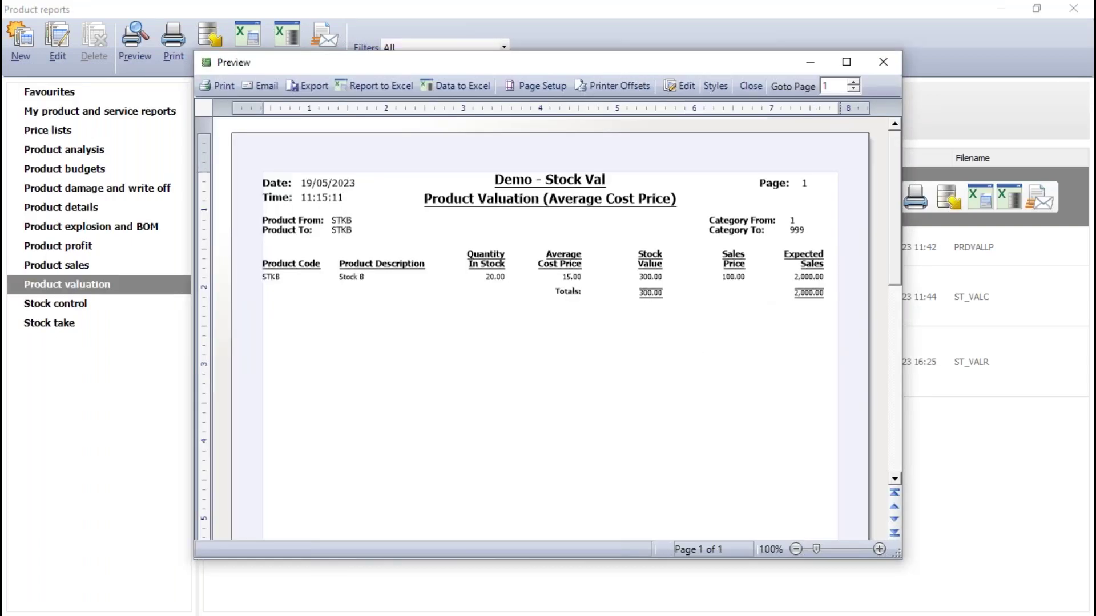
- Examine the average cost price, stock value and expected sales in Stock B's valuation preview, and close the product reports
{"action": "left_click", "coordinate": [847, 64]}
{"action": "left_click", "coordinate": [1072, 607]}
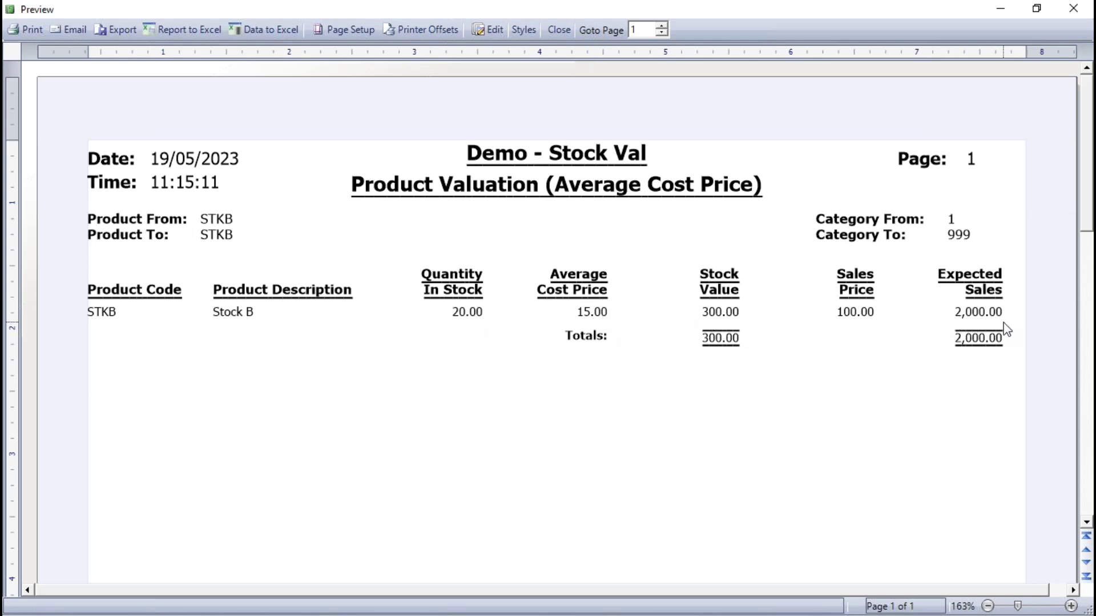
{"action": "left_click", "coordinate": [558, 30]}
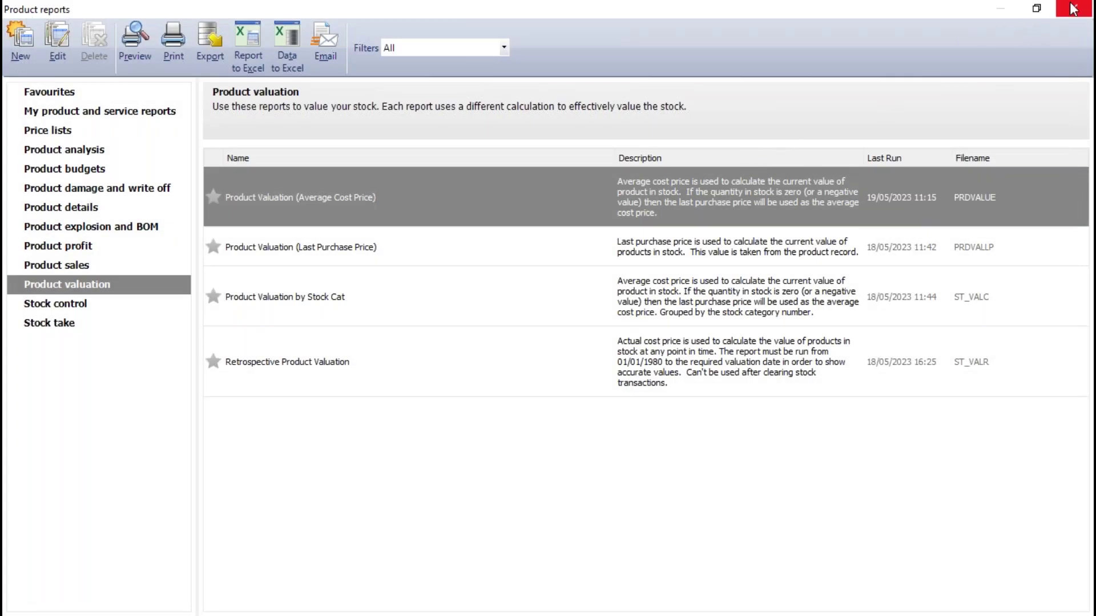
{"action": "left_click", "coordinate": [1075, 9]}
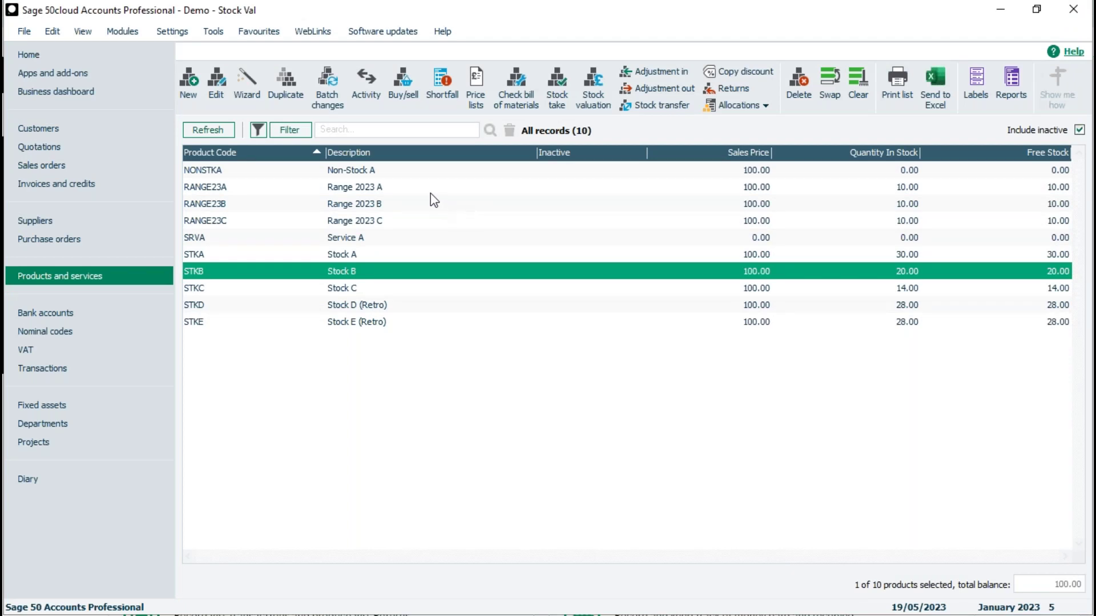
- Review the stock-in and goods-out transactions in the activity of product STKC and close it
{"action": "left_click", "coordinate": [354, 289]}
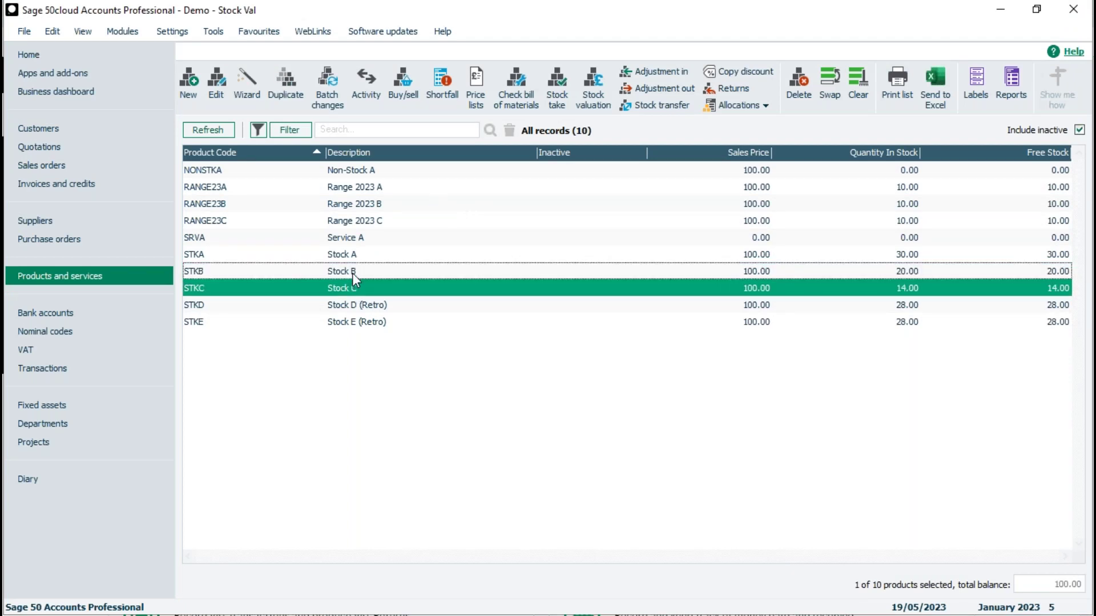
{"action": "left_click", "coordinate": [369, 84]}
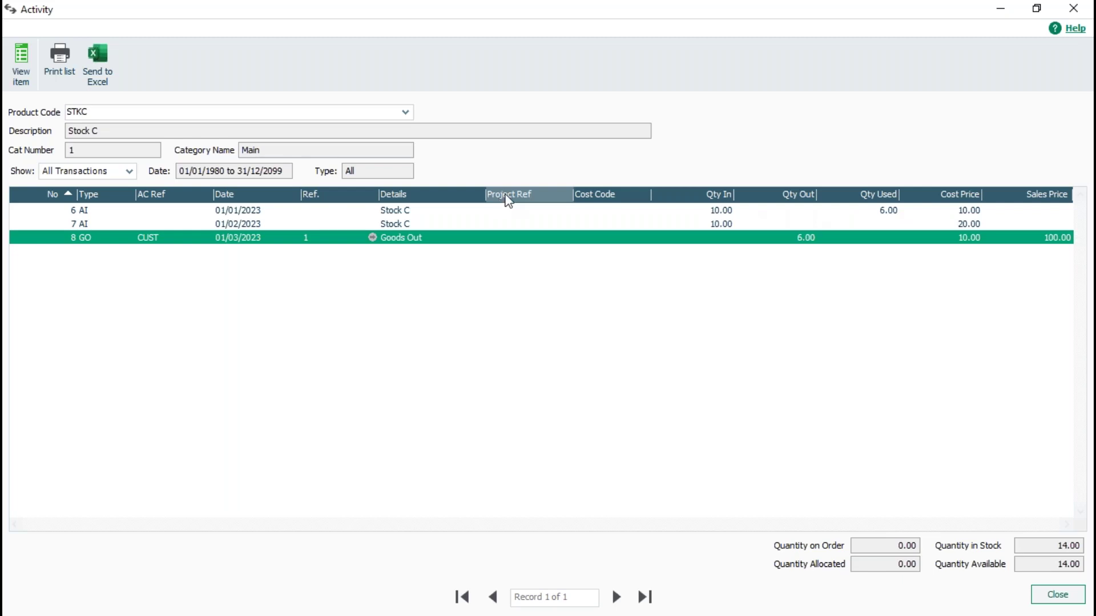
{"action": "left_click", "coordinate": [737, 211]}
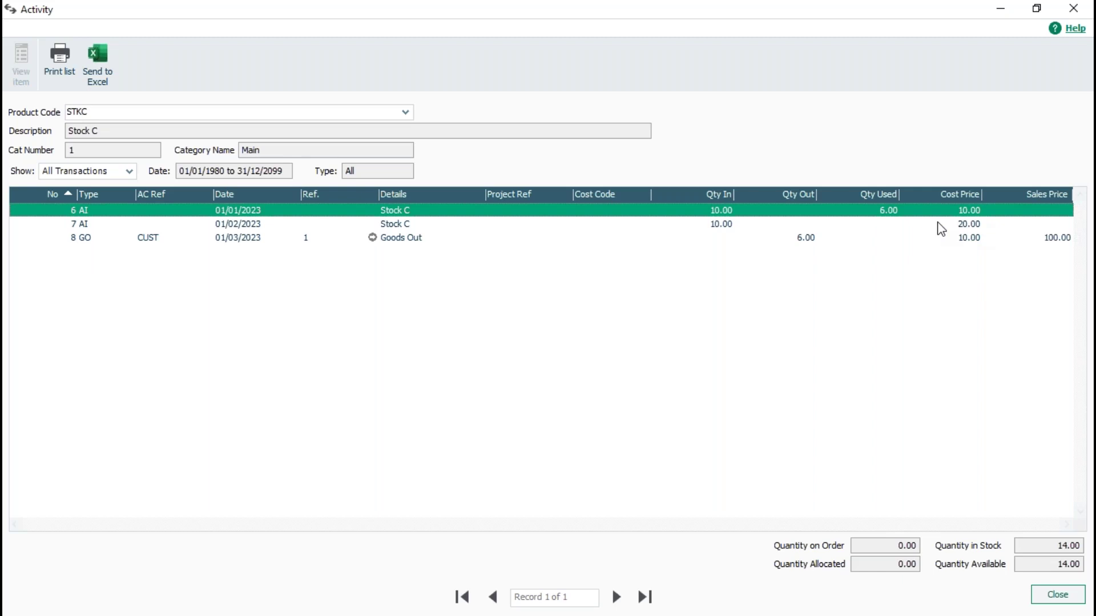
{"action": "left_click", "coordinate": [1075, 602]}
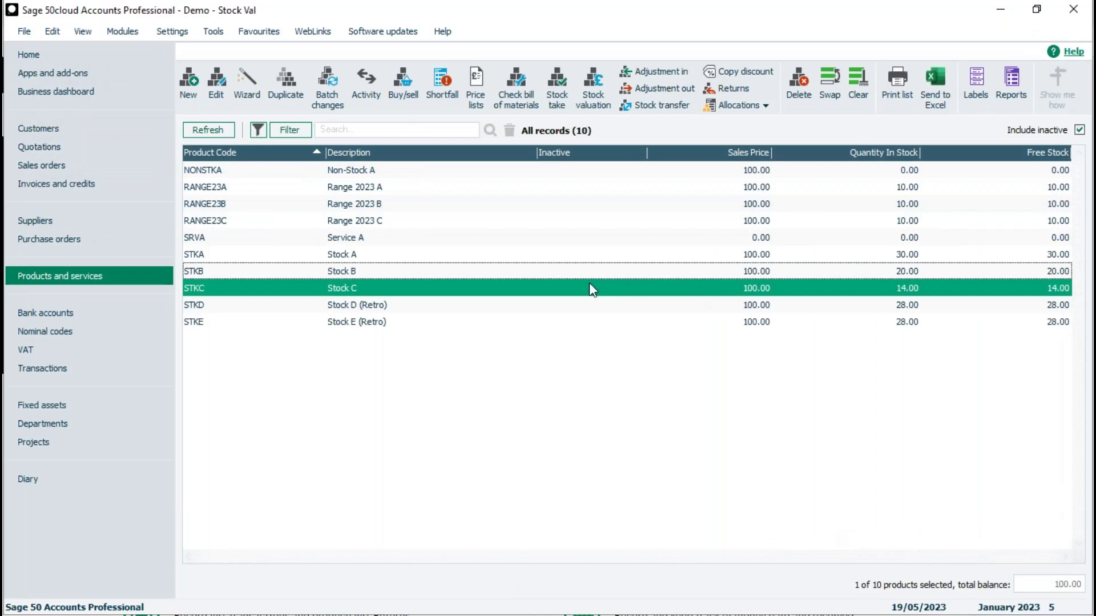
- Preview the Product Valuation (Average Cost Price) report for Stock C, covering stock categories 1 to 999
{"action": "left_click", "coordinate": [1004, 78]}
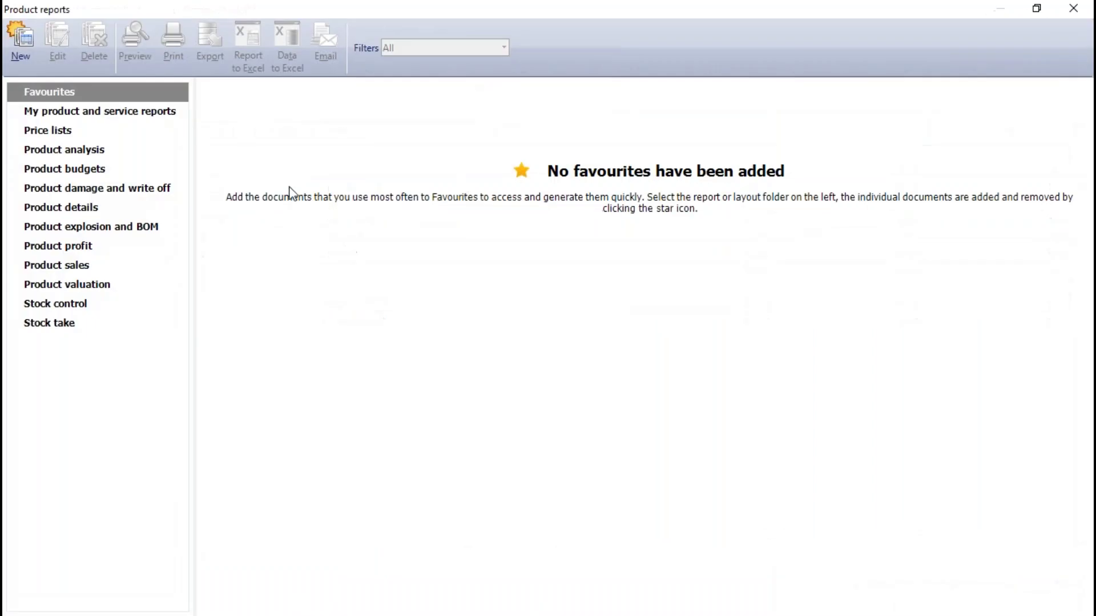
{"action": "left_click", "coordinate": [79, 283]}
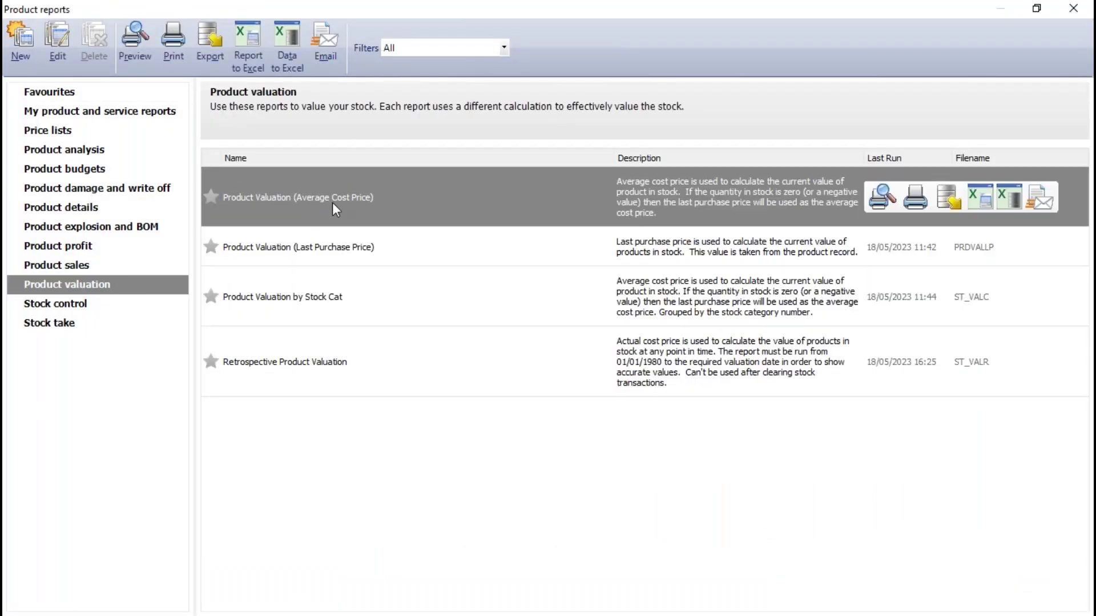
{"action": "left_click", "coordinate": [882, 197]}
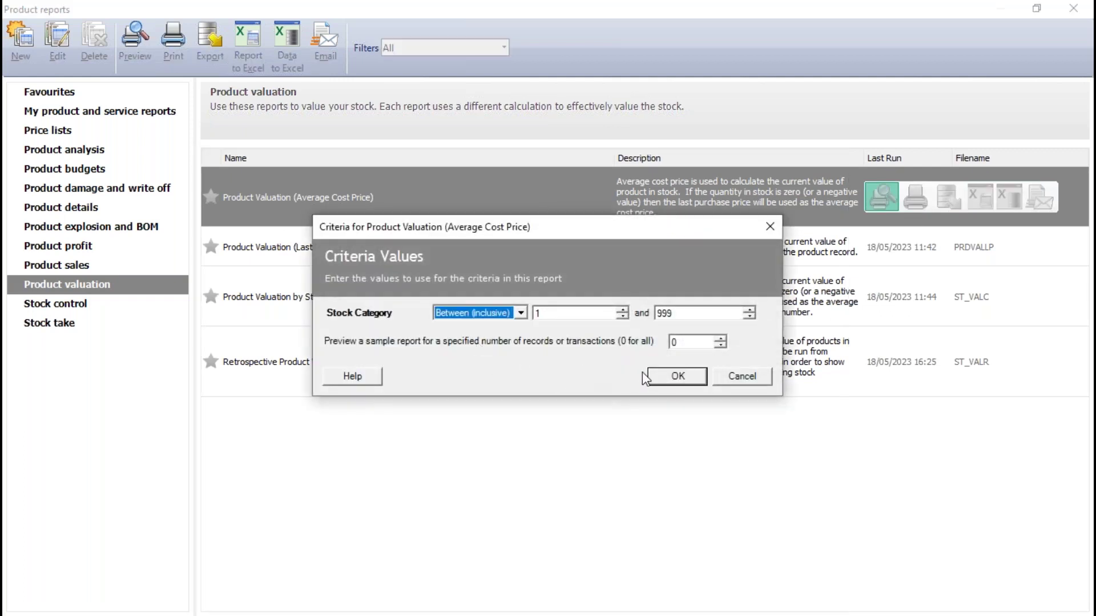
{"action": "left_click", "coordinate": [676, 377]}
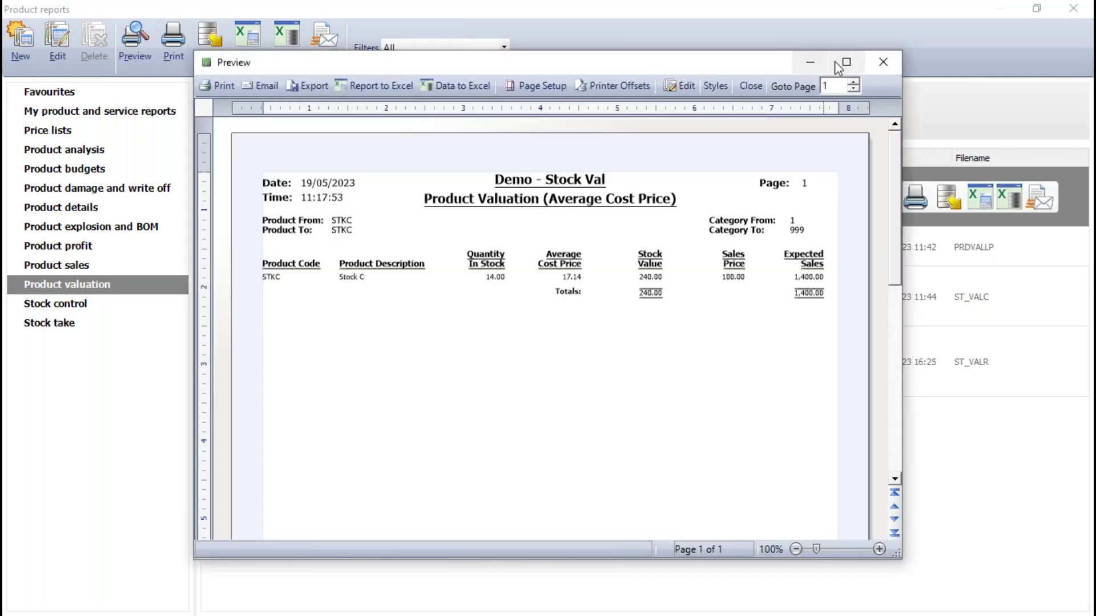
- Examine the average cost price and stock value in Stock C's valuation preview and close the preview
{"action": "left_click", "coordinate": [845, 63]}
{"action": "left_click", "coordinate": [1070, 606]}
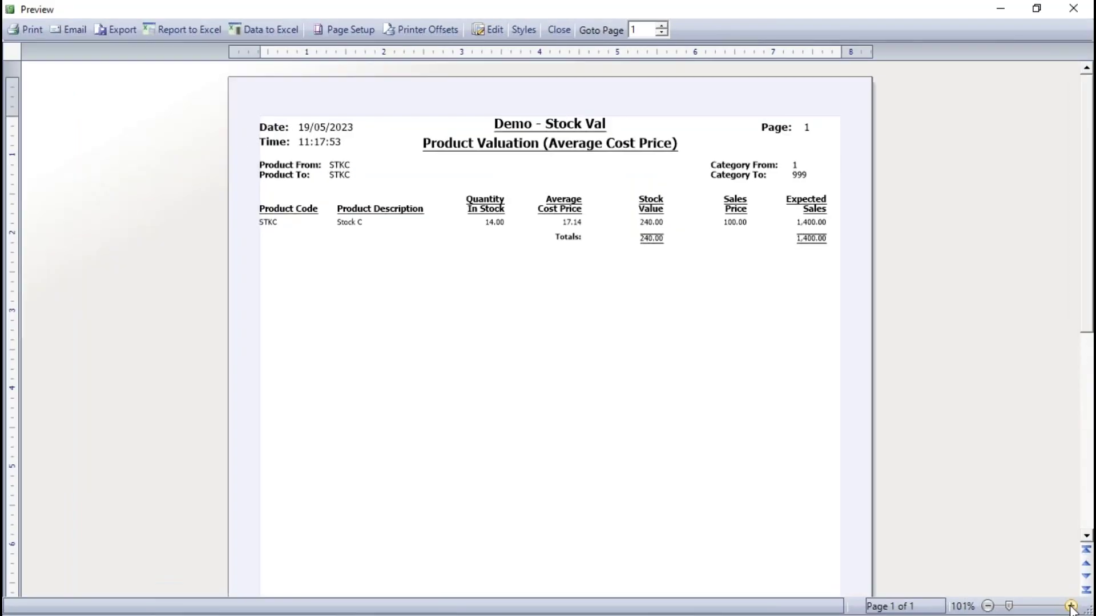
{"action": "left_click", "coordinate": [1071, 607]}
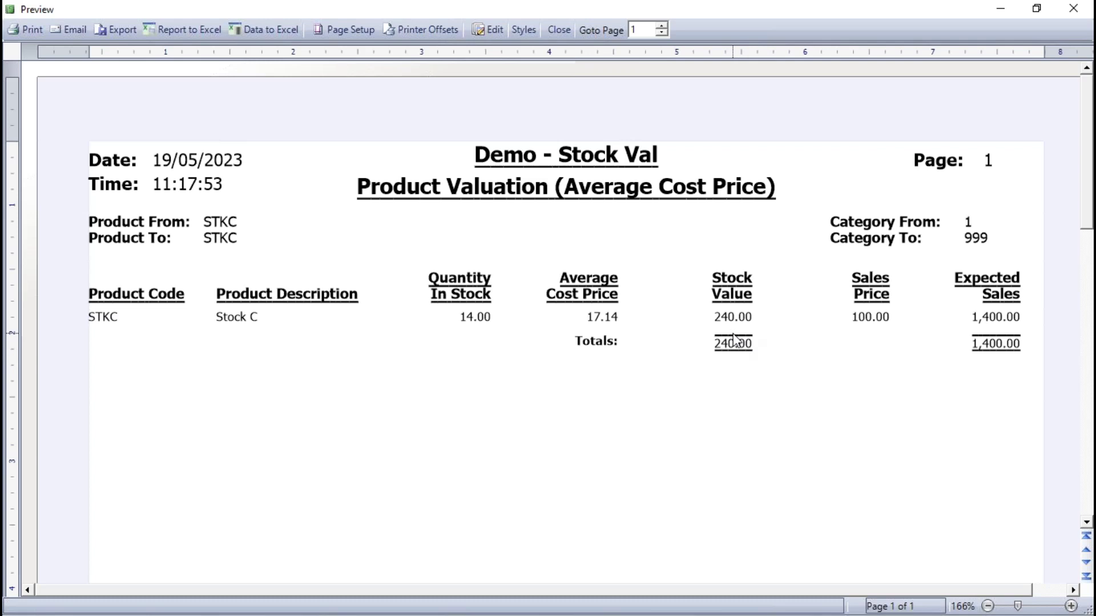
{"action": "left_click", "coordinate": [562, 30]}
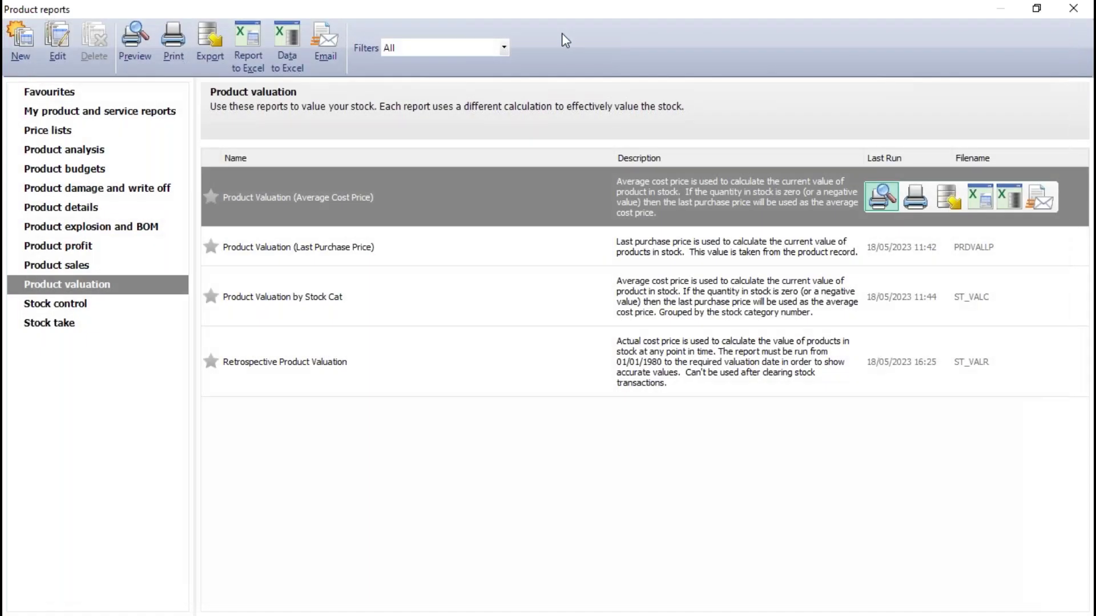
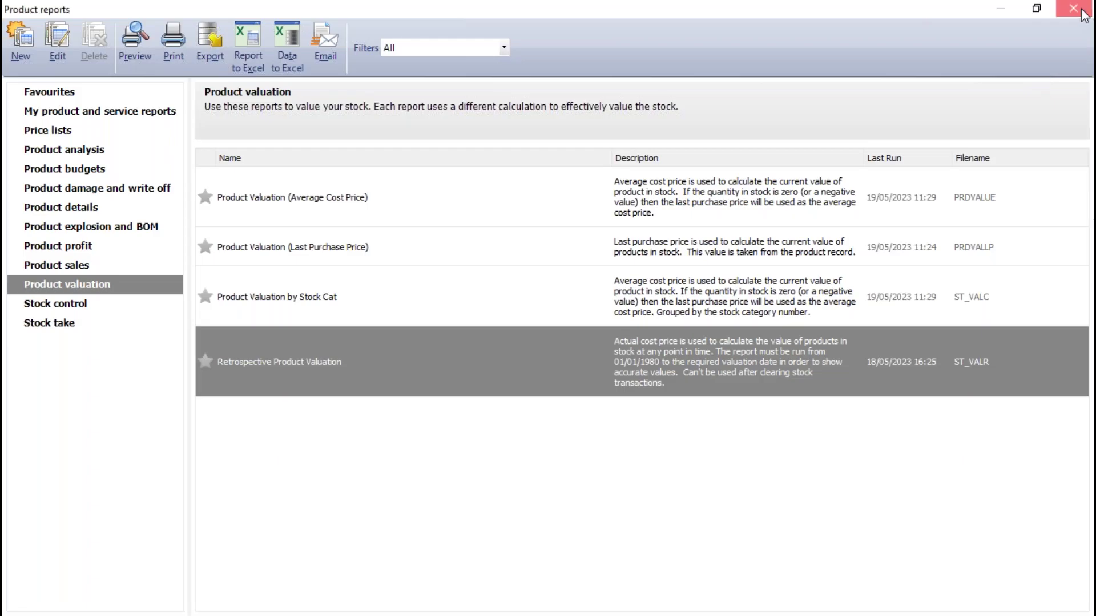
- Close the product reports, review the adjustment-in and goods-out transactions in the activity of product STKD, and close it
{"action": "left_click", "coordinate": [1073, 8]}
{"action": "left_click", "coordinate": [332, 305]}
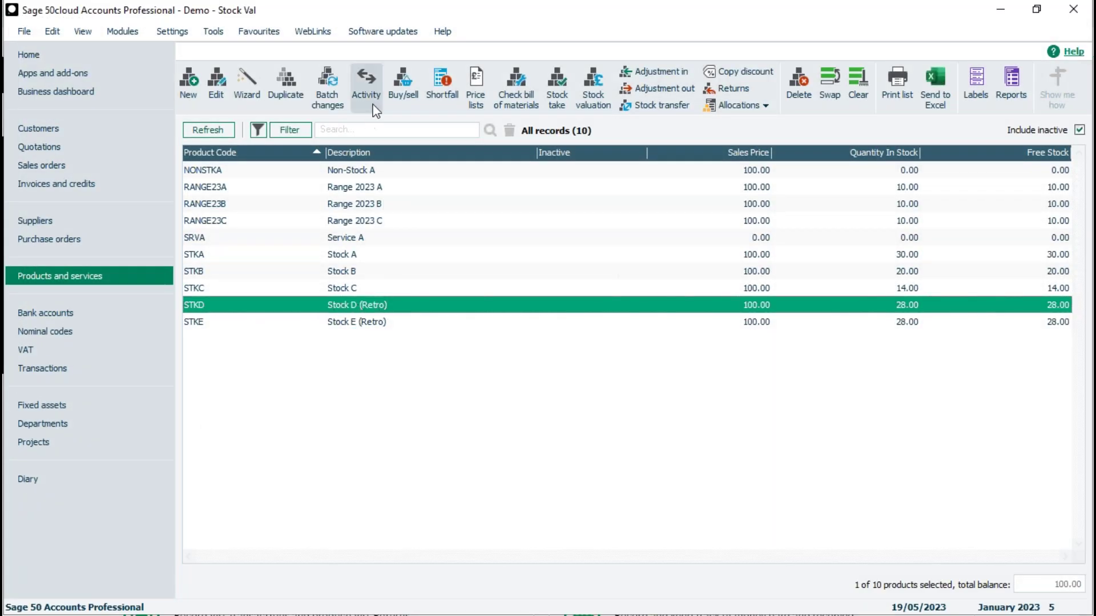
{"action": "left_click", "coordinate": [366, 85]}
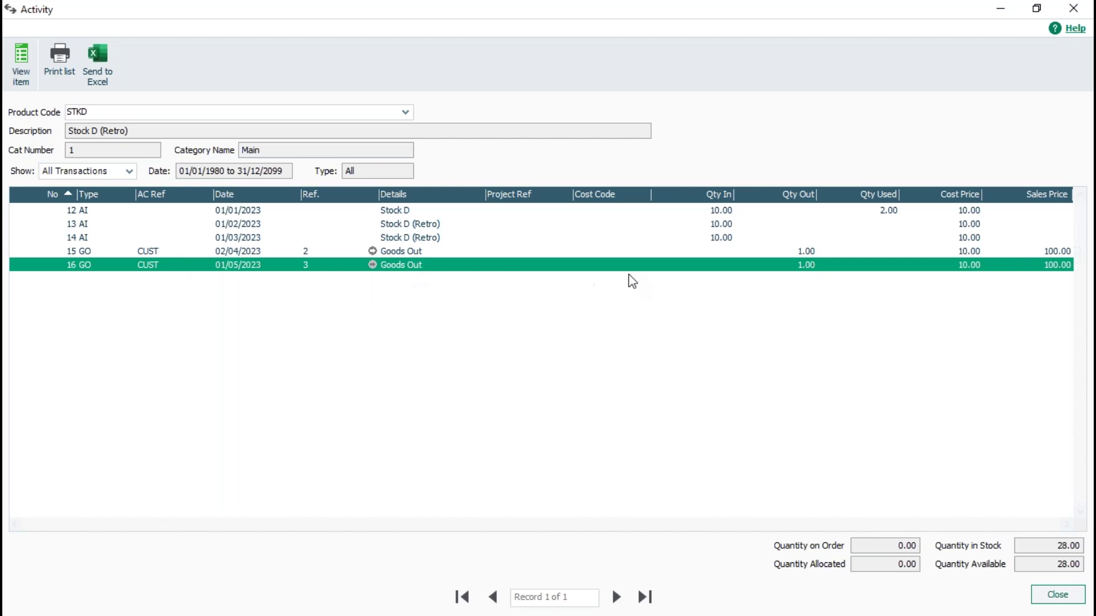
{"action": "left_click", "coordinate": [1057, 596]}
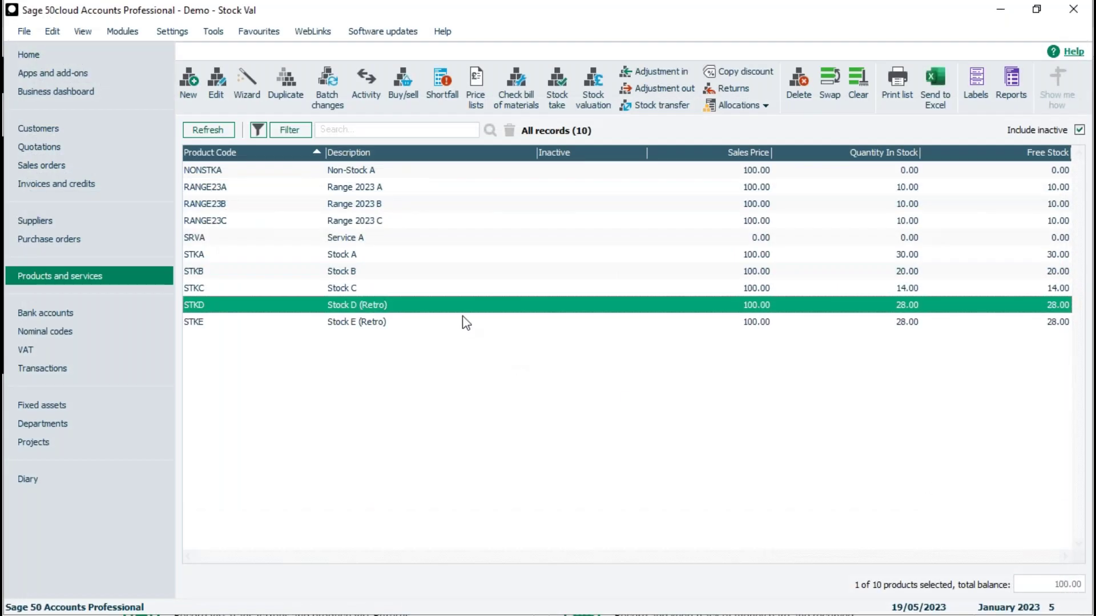
- Open the preview criteria of the Retrospective Product Valuation report for Stock D
{"action": "left_click", "coordinate": [1014, 80]}
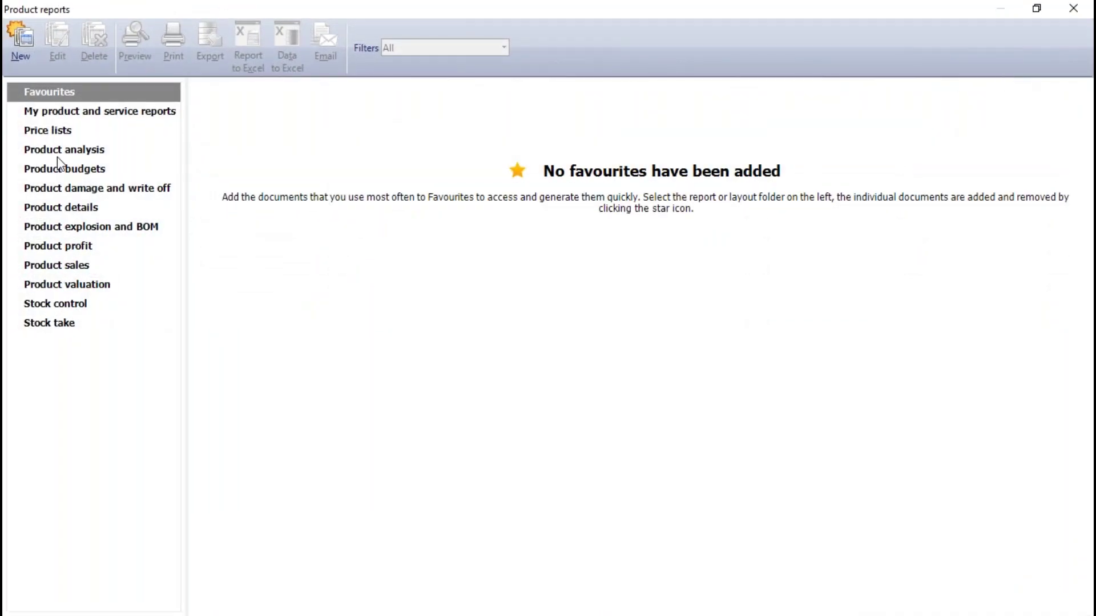
{"action": "left_click", "coordinate": [55, 287]}
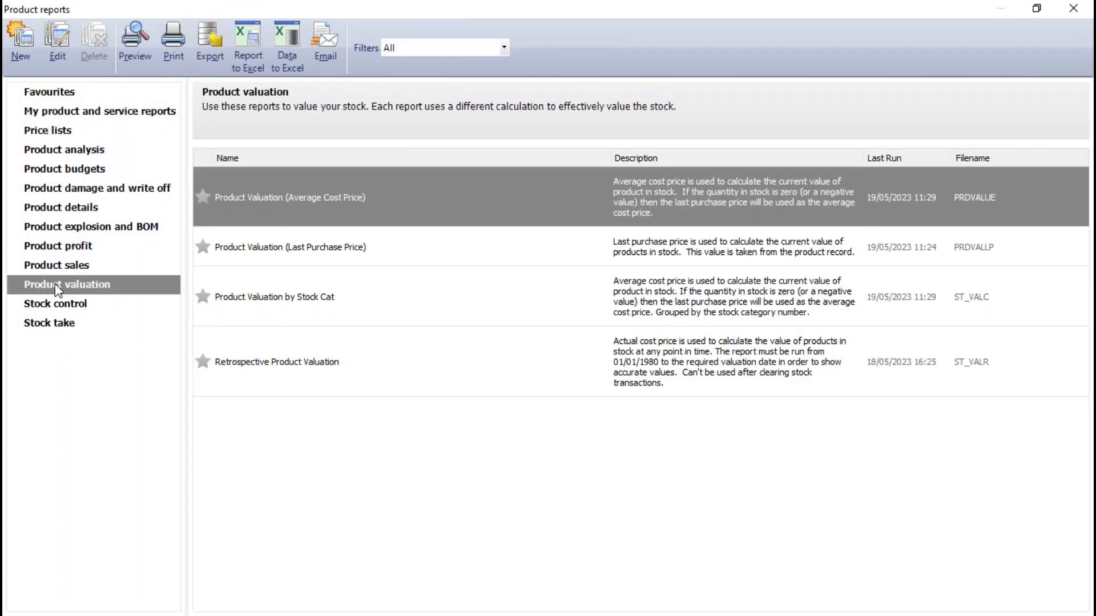
{"action": "left_click", "coordinate": [275, 364]}
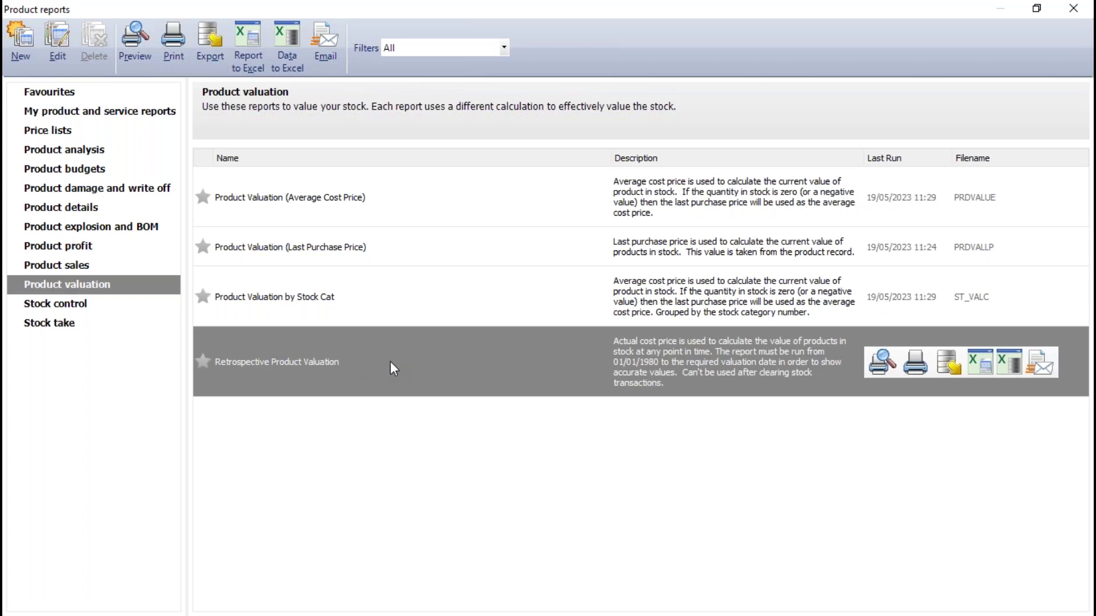
{"action": "left_click", "coordinate": [867, 358]}
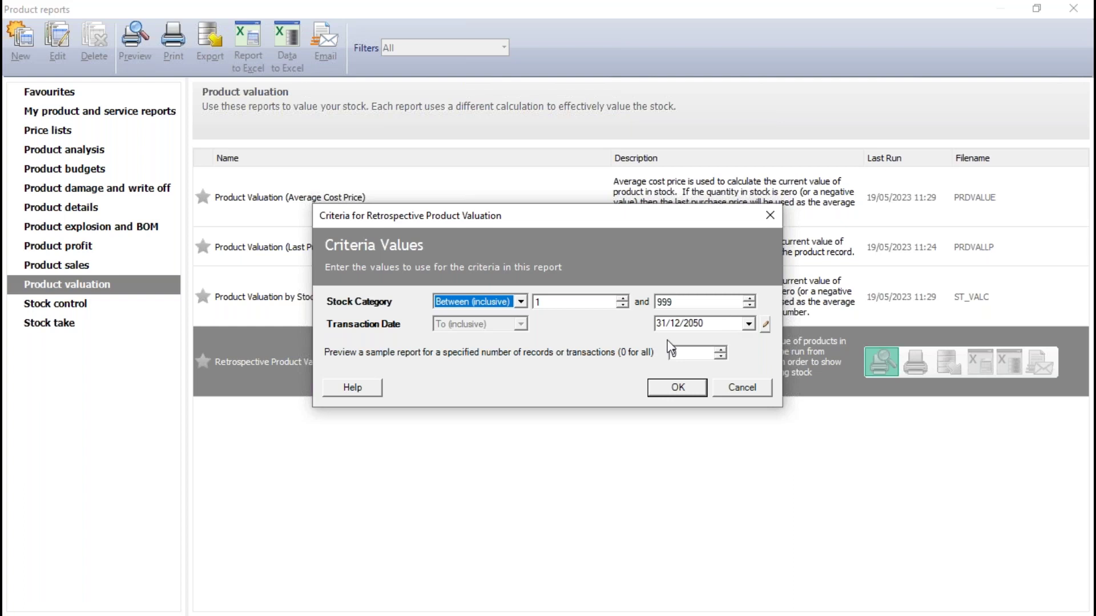
{"action": "left_click", "coordinate": [749, 324]}
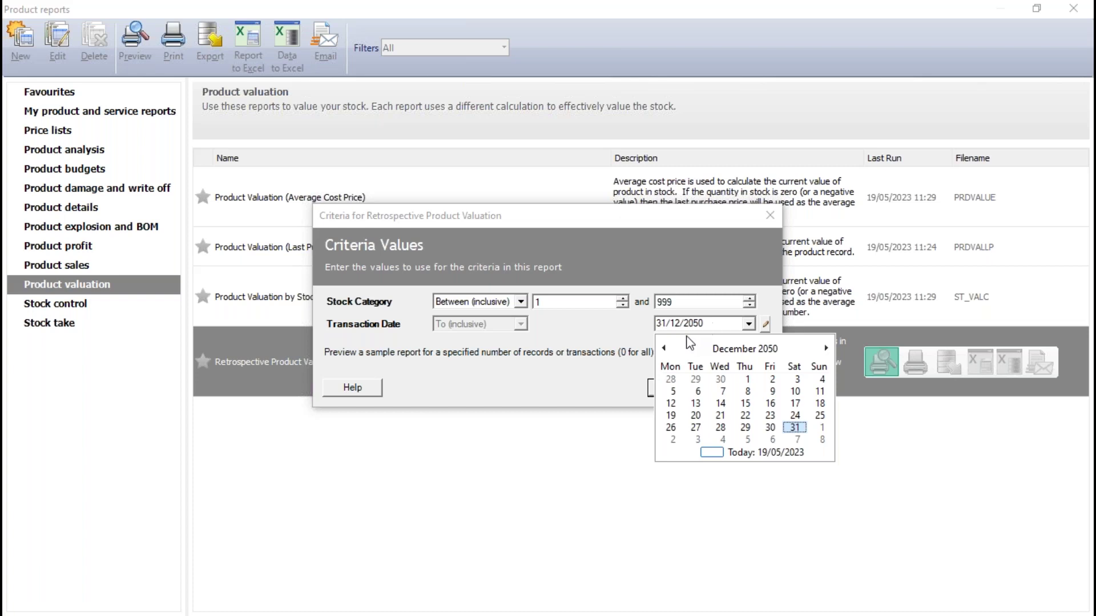
{"action": "left_click", "coordinate": [665, 349]}
{"action": "left_click", "coordinate": [665, 350]}
{"action": "left_click", "coordinate": [665, 349]}
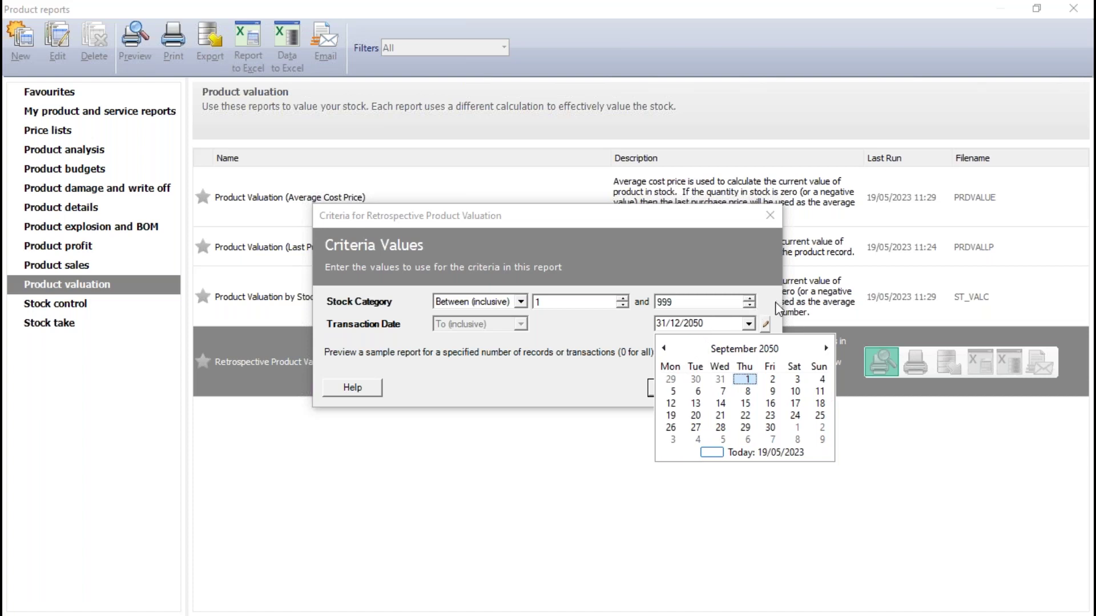
{"action": "left_click", "coordinate": [775, 303]}
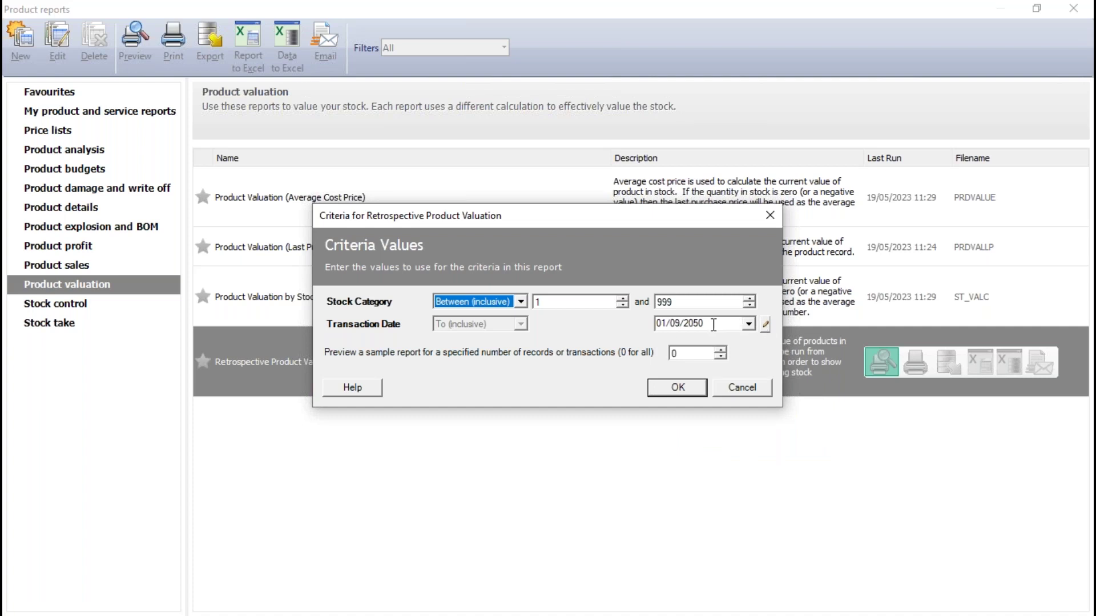
- Preview the Retrospective Product Valuation for stock categories 1 to 999 with transactions up to 31/01/2023
{"action": "left_click", "coordinate": [766, 326]}
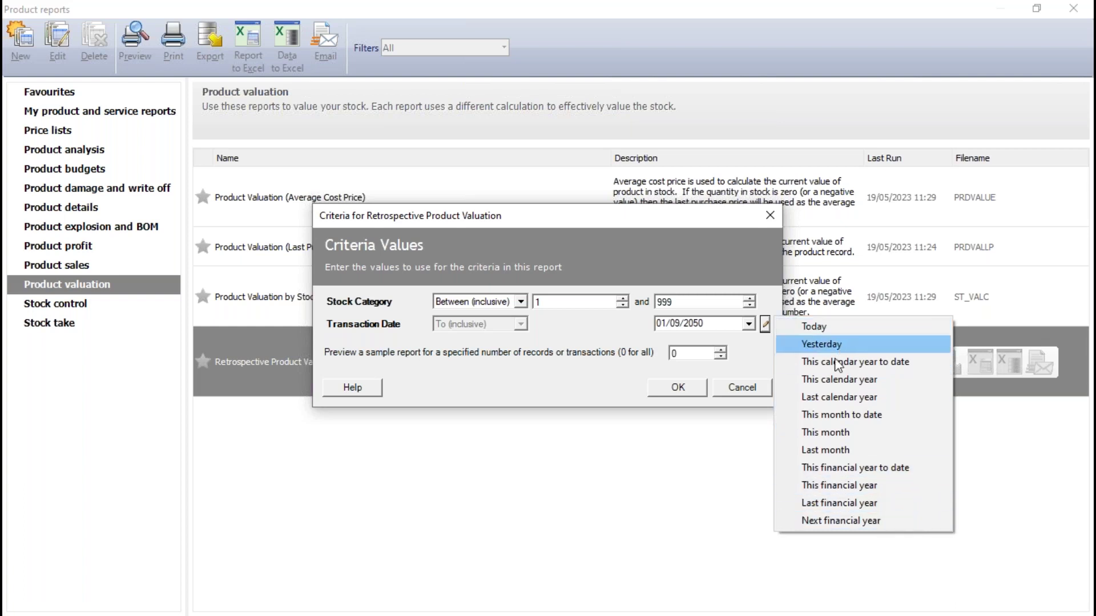
{"action": "left_click", "coordinate": [835, 451]}
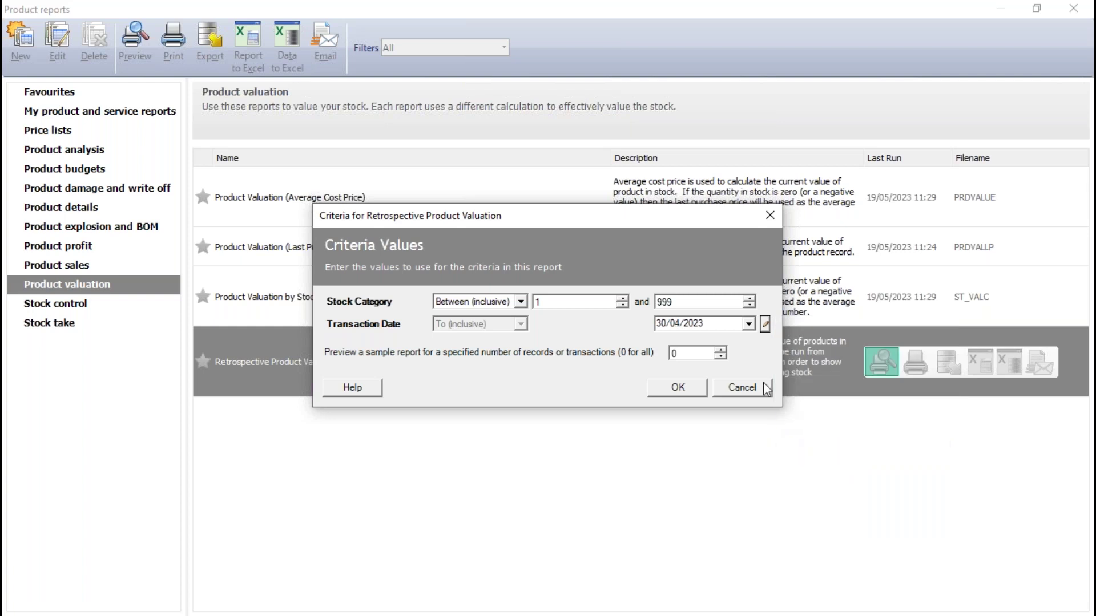
{"action": "left_click", "coordinate": [749, 324]}
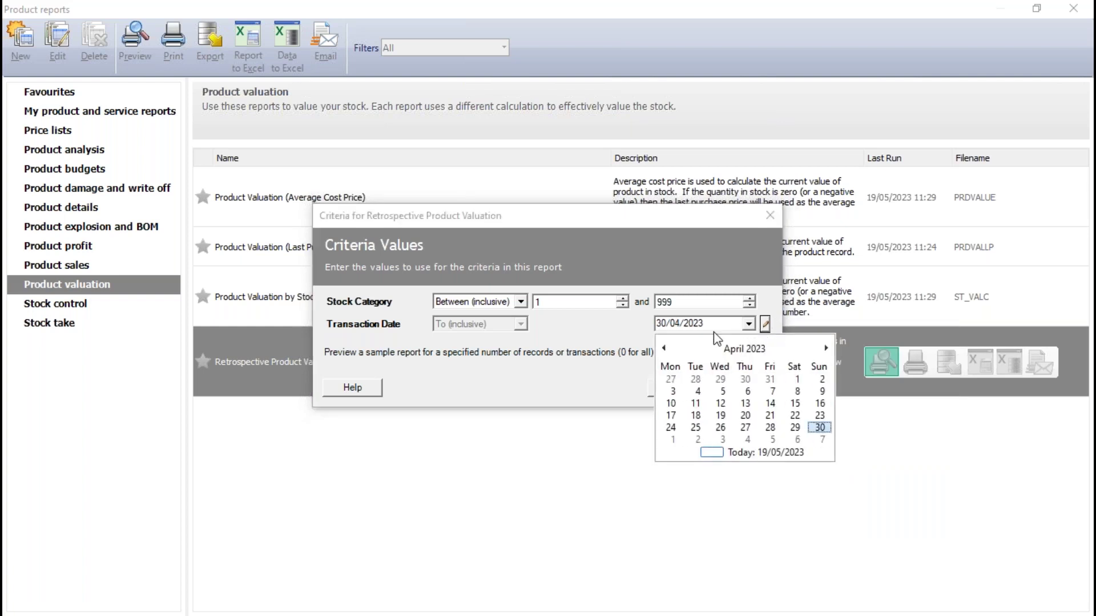
{"action": "left_click", "coordinate": [664, 348]}
{"action": "left_click", "coordinate": [663, 348]}
{"action": "left_click", "coordinate": [664, 348]}
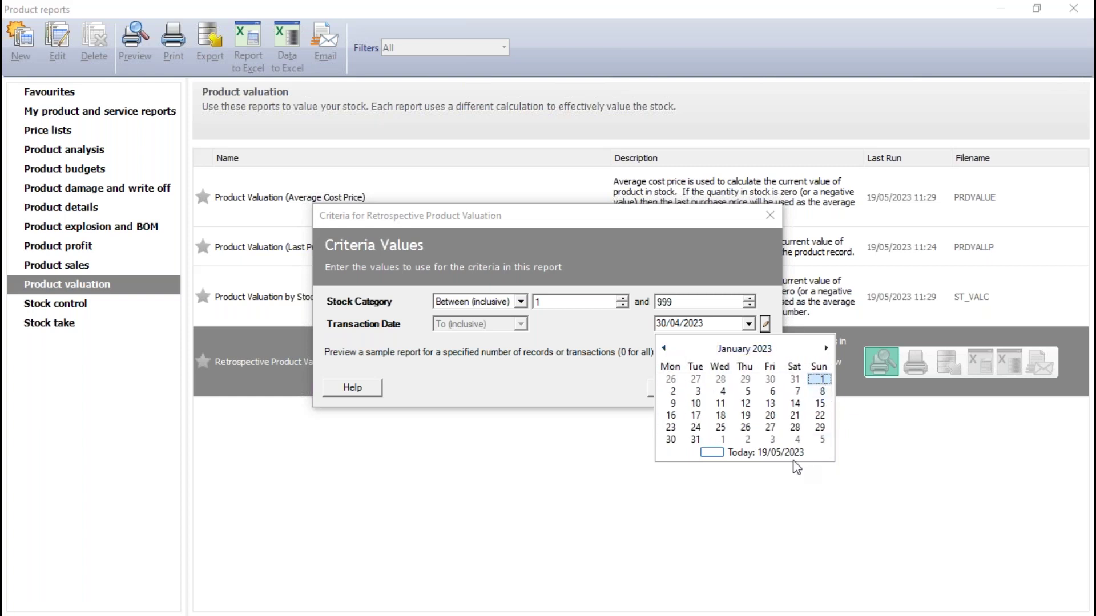
{"action": "left_click", "coordinate": [695, 440]}
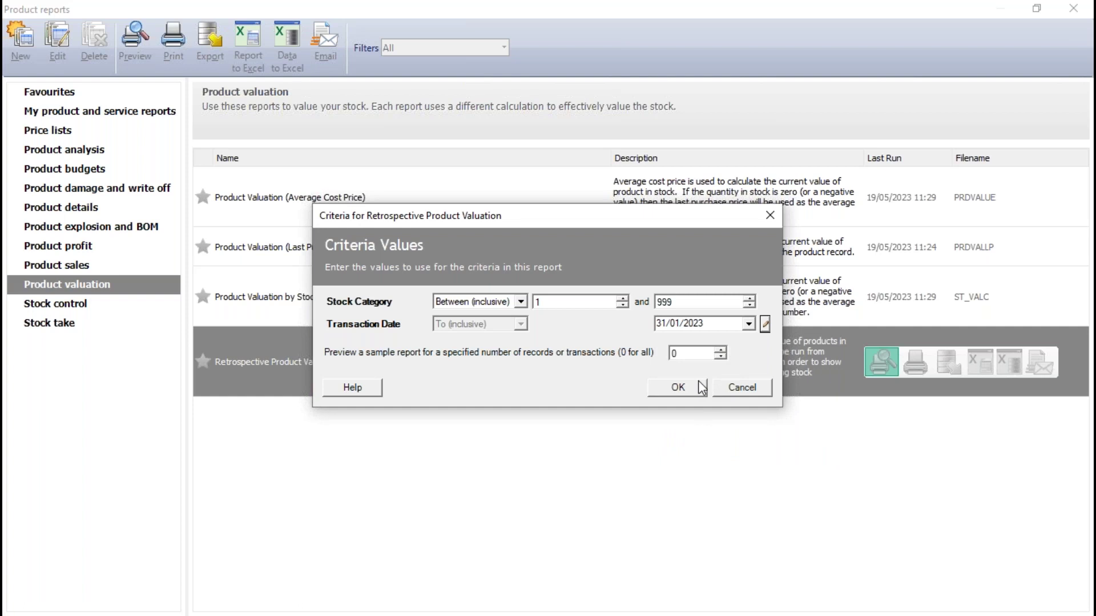
{"action": "left_click", "coordinate": [678, 388]}
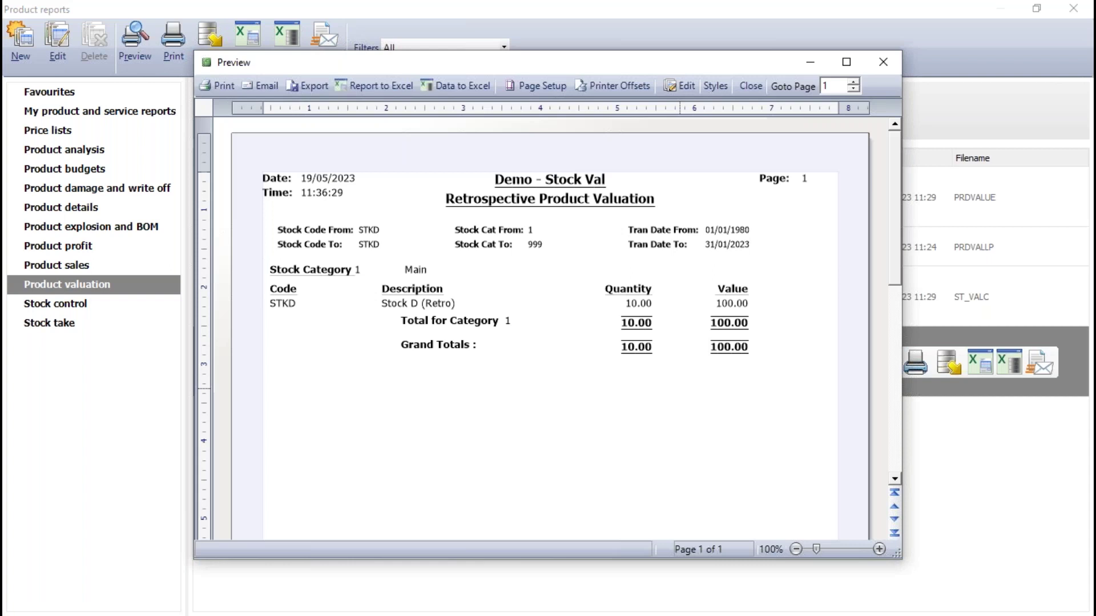
- Examine Stock D's quantity and value in the enlarged January valuation preview and close the preview
{"action": "left_click", "coordinate": [846, 61]}
{"action": "left_click", "coordinate": [1070, 607]}
{"action": "left_click", "coordinate": [1070, 606]}
{"action": "left_click", "coordinate": [1070, 606]}
{"action": "left_click", "coordinate": [1070, 607]}
{"action": "left_click", "coordinate": [1071, 606]}
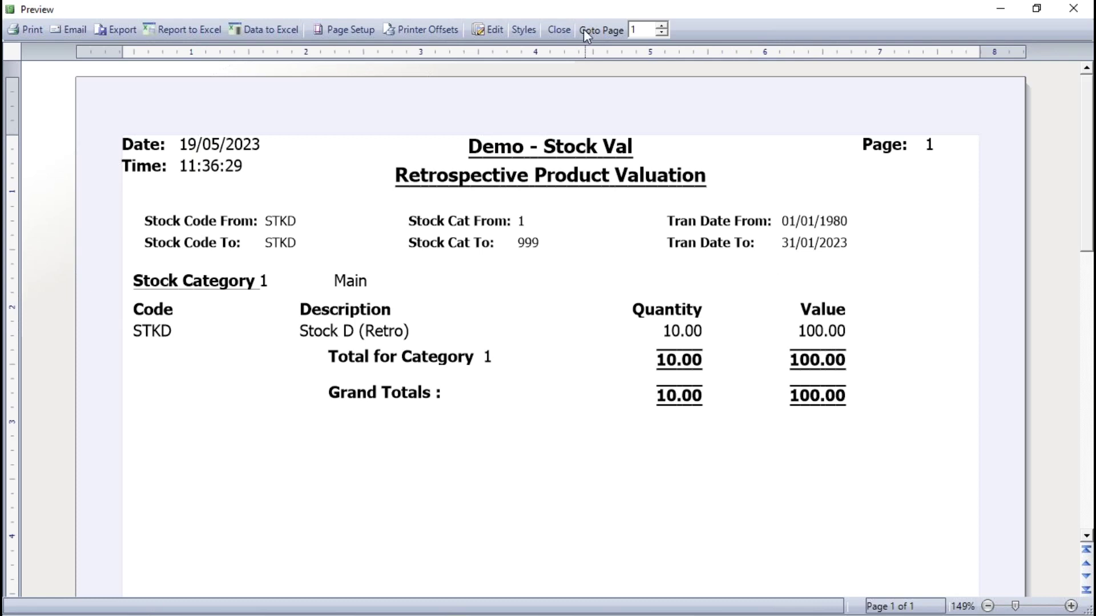
{"action": "left_click", "coordinate": [559, 29]}
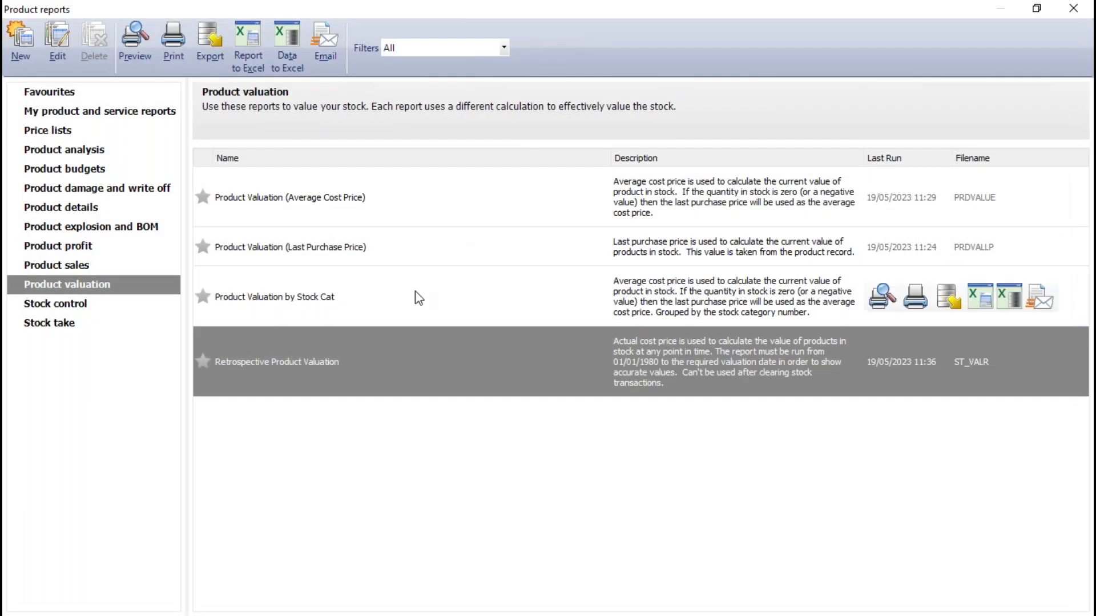
- Preview the Retrospective Product Valuation for Stock D again with transactions up to 28/02/2023
{"action": "left_click", "coordinate": [879, 362]}
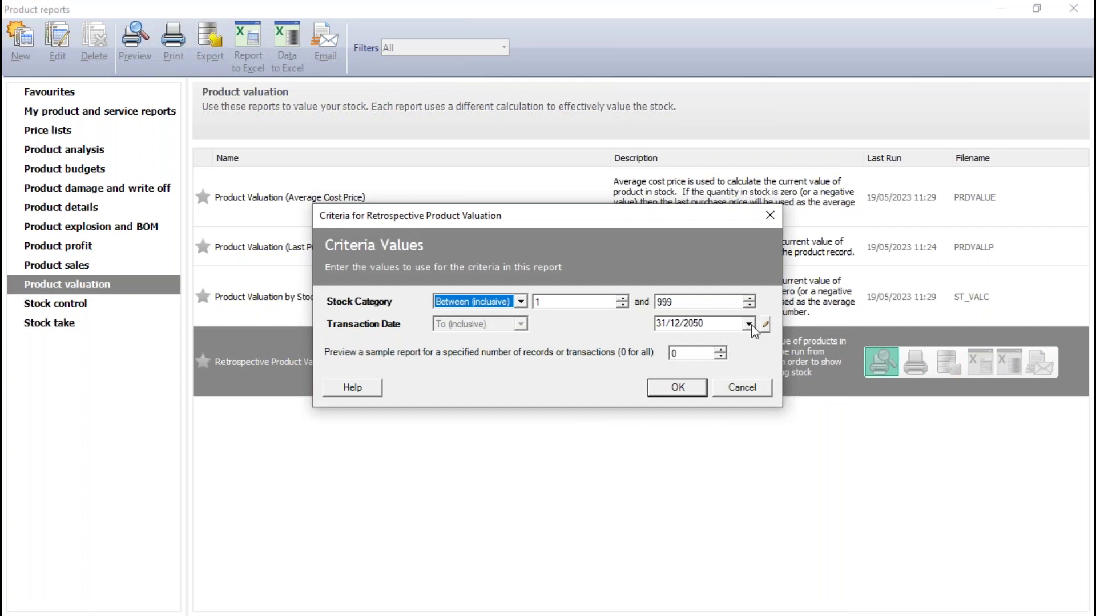
{"action": "left_click", "coordinate": [766, 325]}
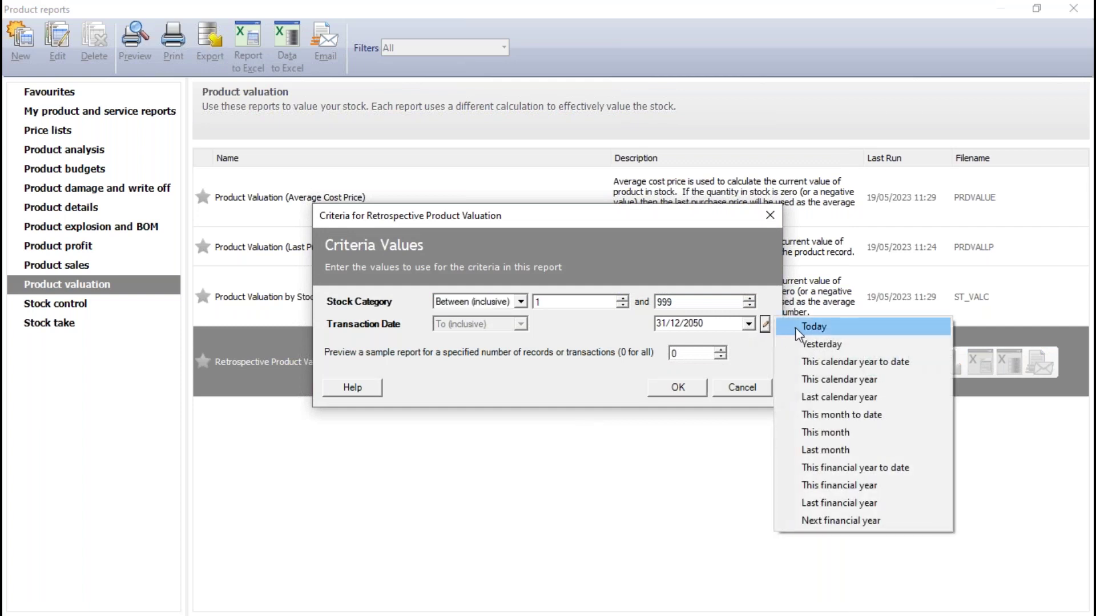
{"action": "left_click", "coordinate": [814, 326]}
{"action": "left_click", "coordinate": [748, 324]}
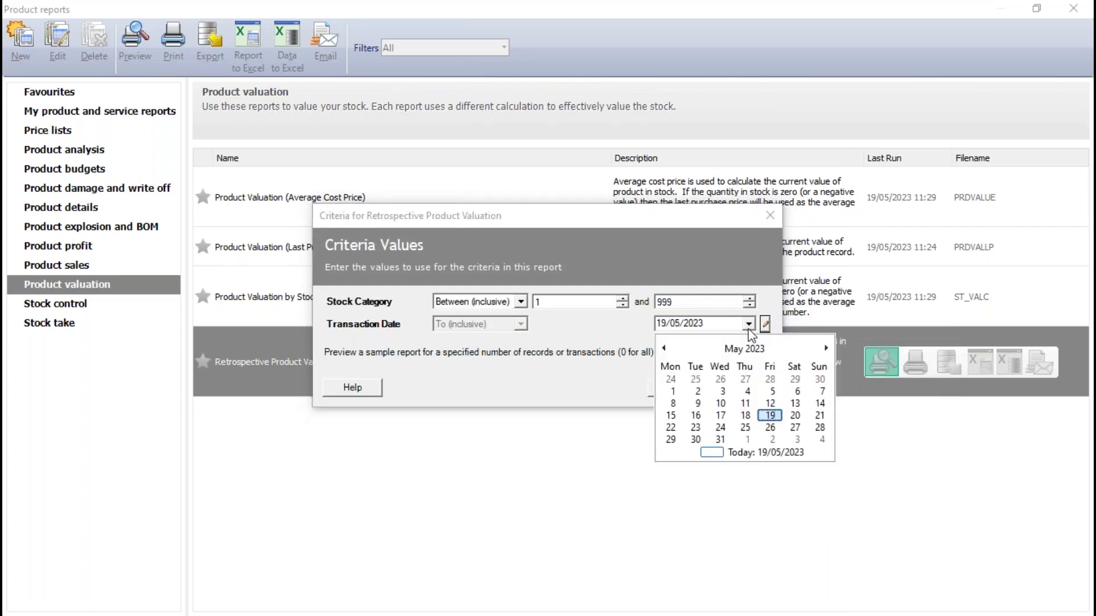
{"action": "left_click", "coordinate": [664, 349]}
{"action": "left_click", "coordinate": [664, 349]}
{"action": "left_click", "coordinate": [665, 349]}
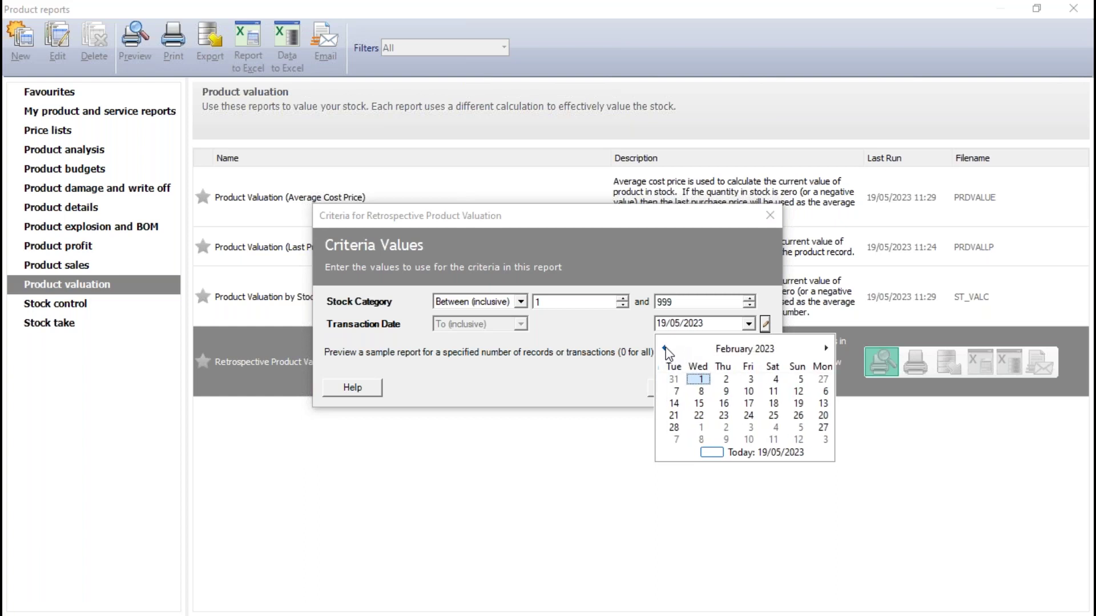
{"action": "left_click", "coordinate": [674, 427]}
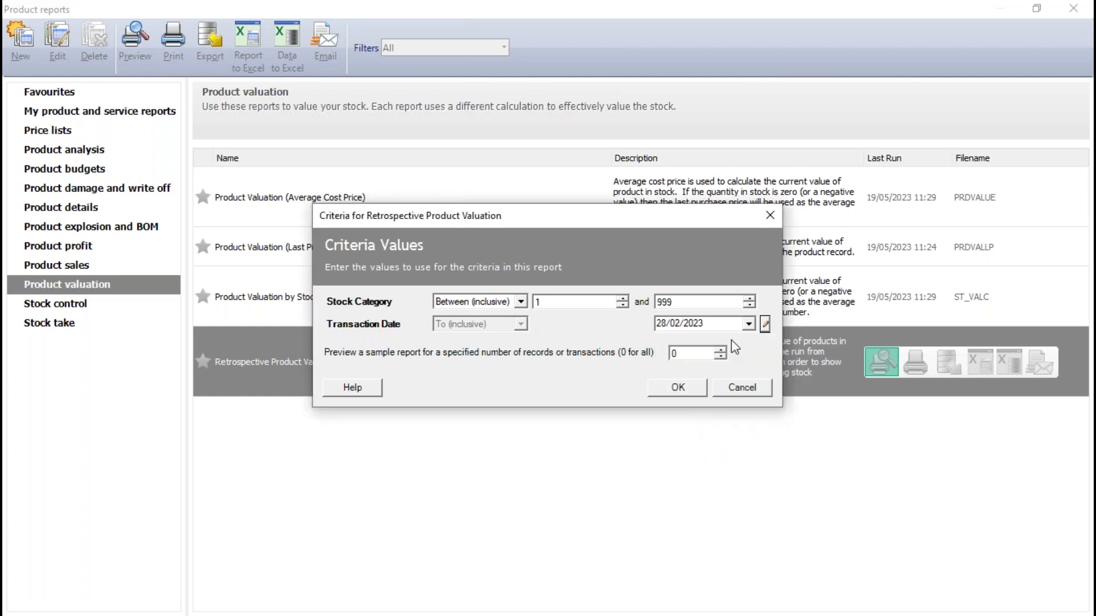
{"action": "left_click", "coordinate": [687, 389]}
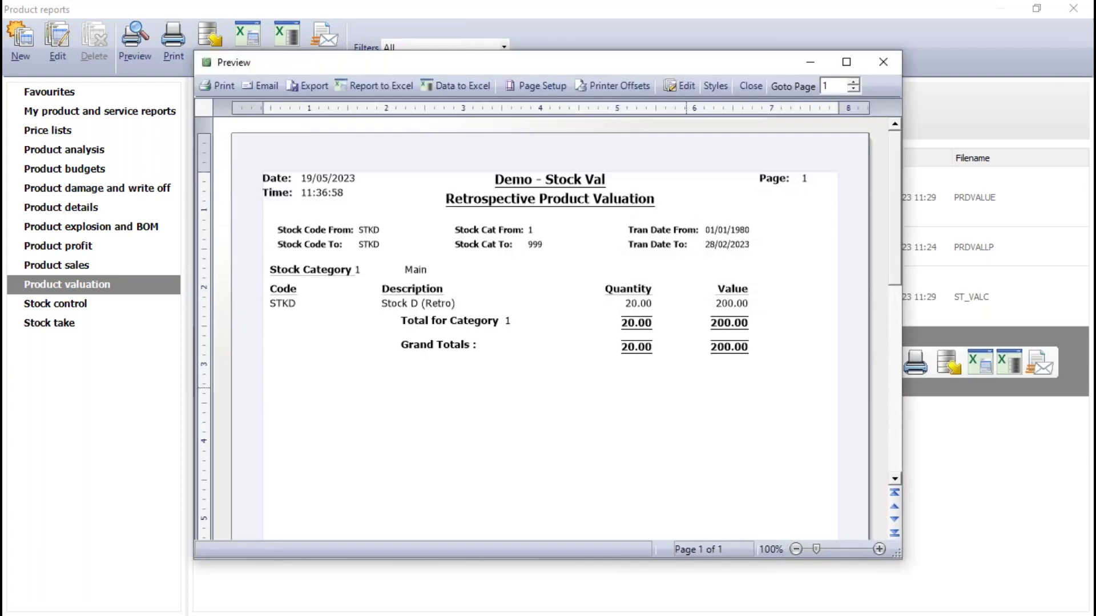
- Examine Stock D's quantity and value in the enlarged February valuation preview and close the preview
{"action": "left_click", "coordinate": [846, 62]}
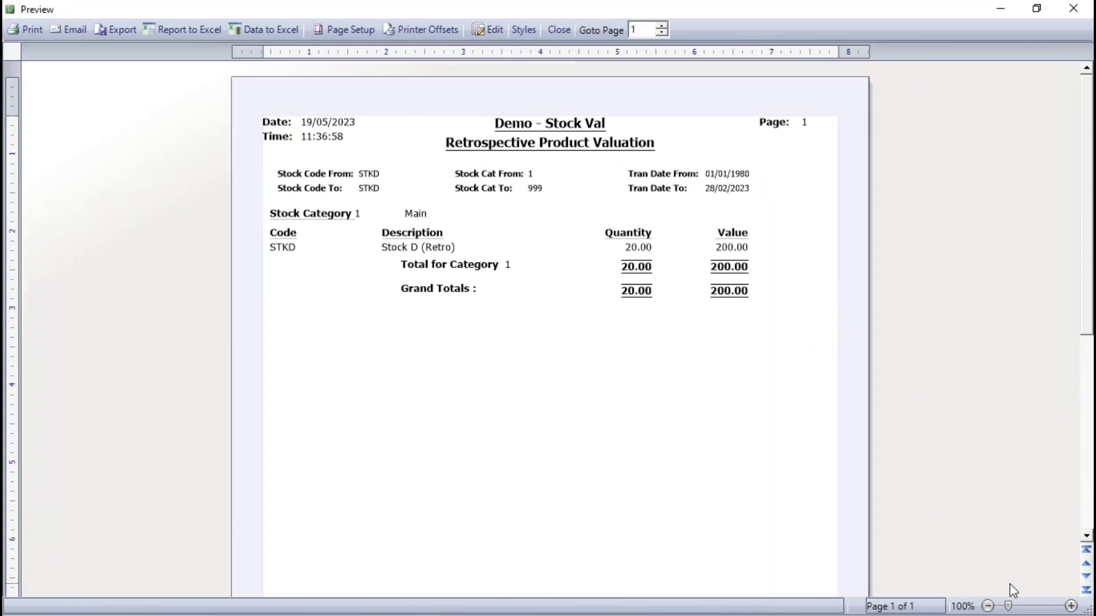
{"action": "left_click", "coordinate": [1071, 606]}
{"action": "left_click", "coordinate": [1071, 606]}
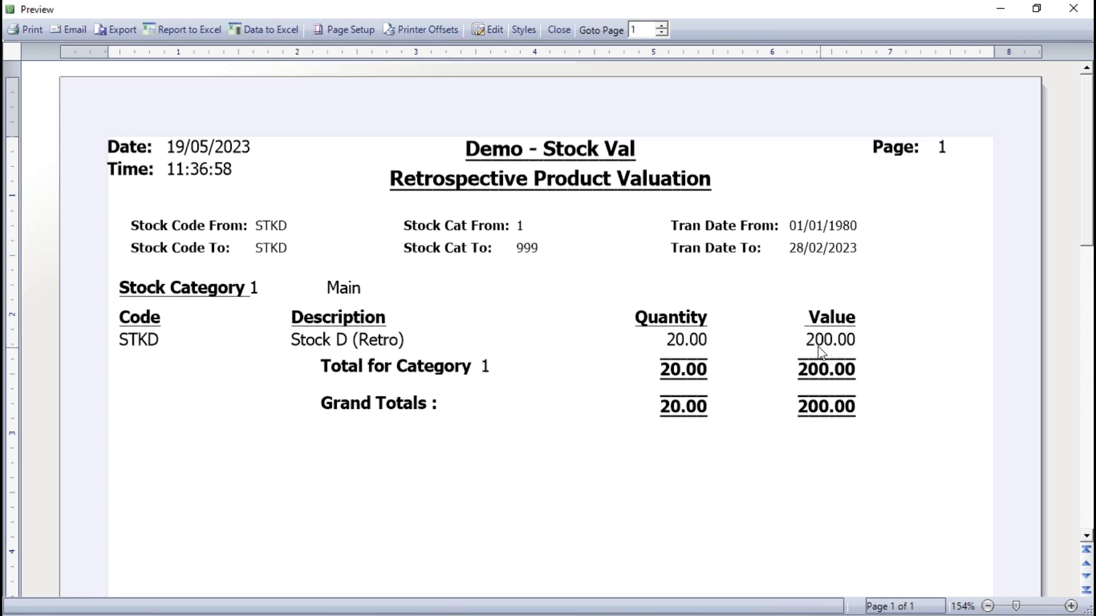
{"action": "left_click", "coordinate": [562, 29]}
- Preview Stock D's Retrospective Product Valuation with transactions up to 31/03/2023, check its quantity and value, and close the preview
{"action": "left_click", "coordinate": [883, 365]}
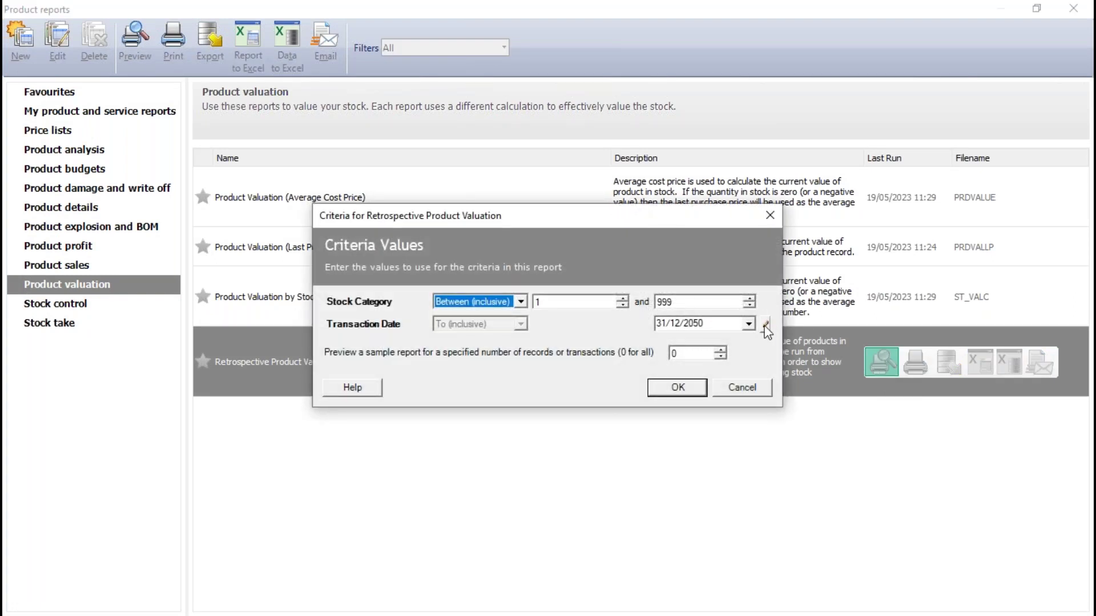
{"action": "left_click", "coordinate": [765, 325]}
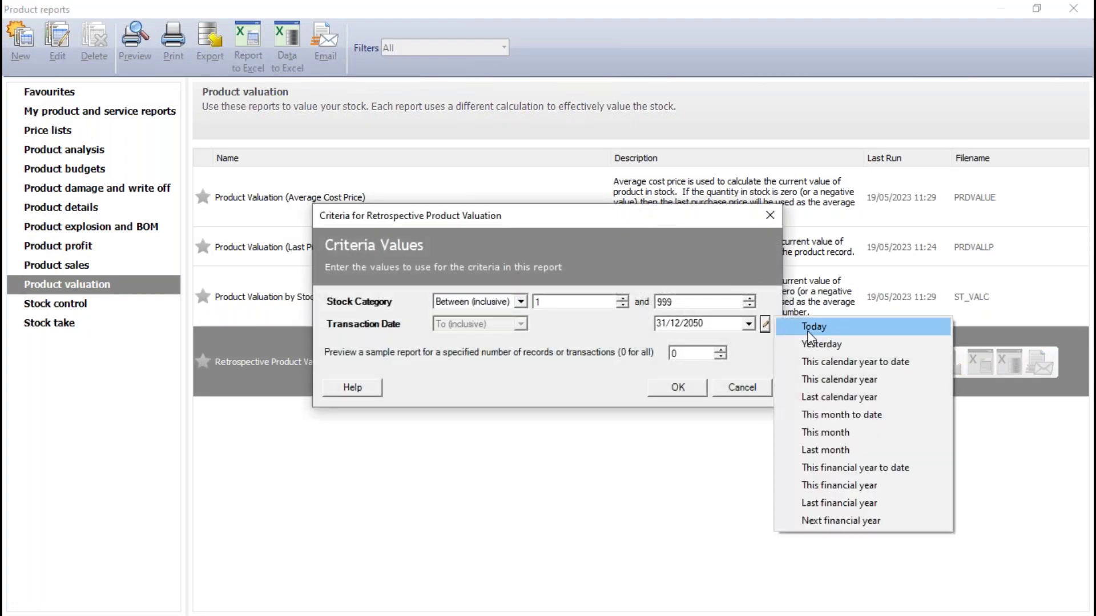
{"action": "left_click", "coordinate": [816, 450]}
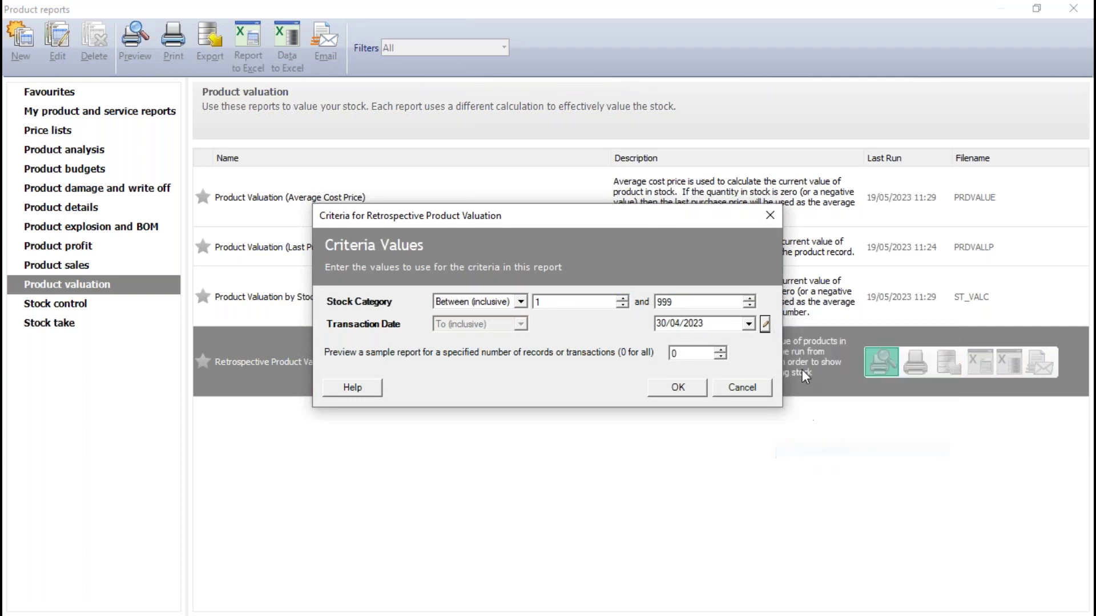
{"action": "left_click", "coordinate": [748, 324]}
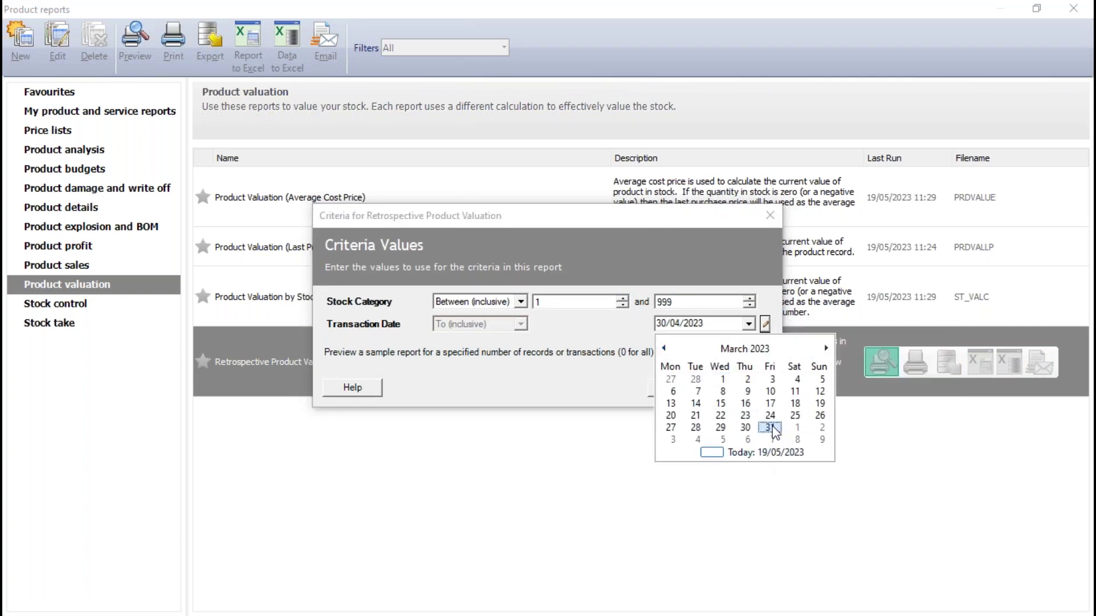
{"action": "left_click", "coordinate": [770, 428]}
{"action": "left_click", "coordinate": [675, 385]}
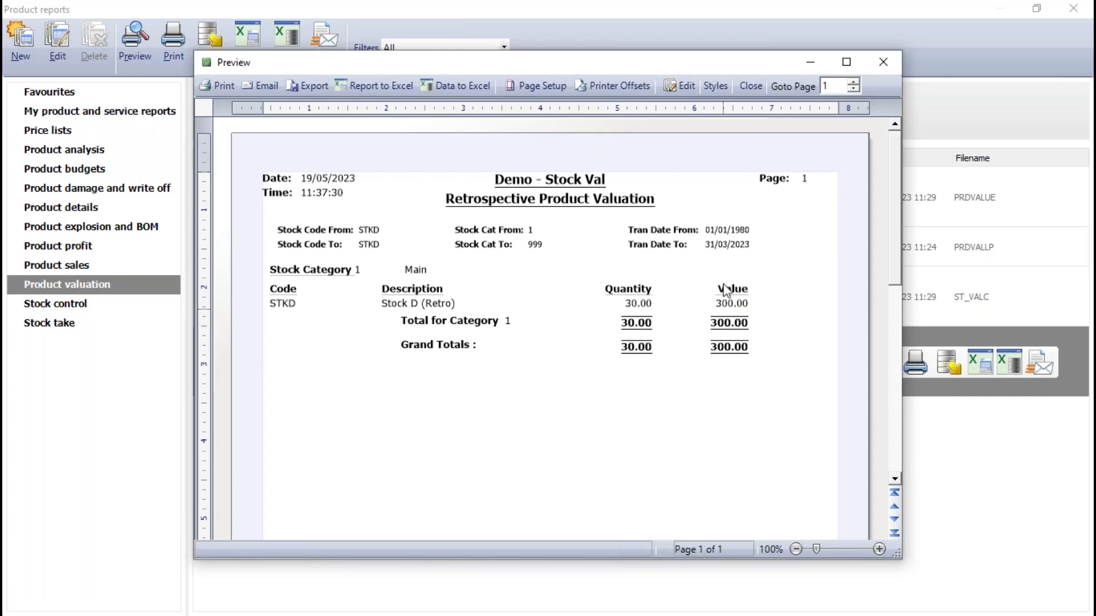
{"action": "left_click", "coordinate": [749, 86]}
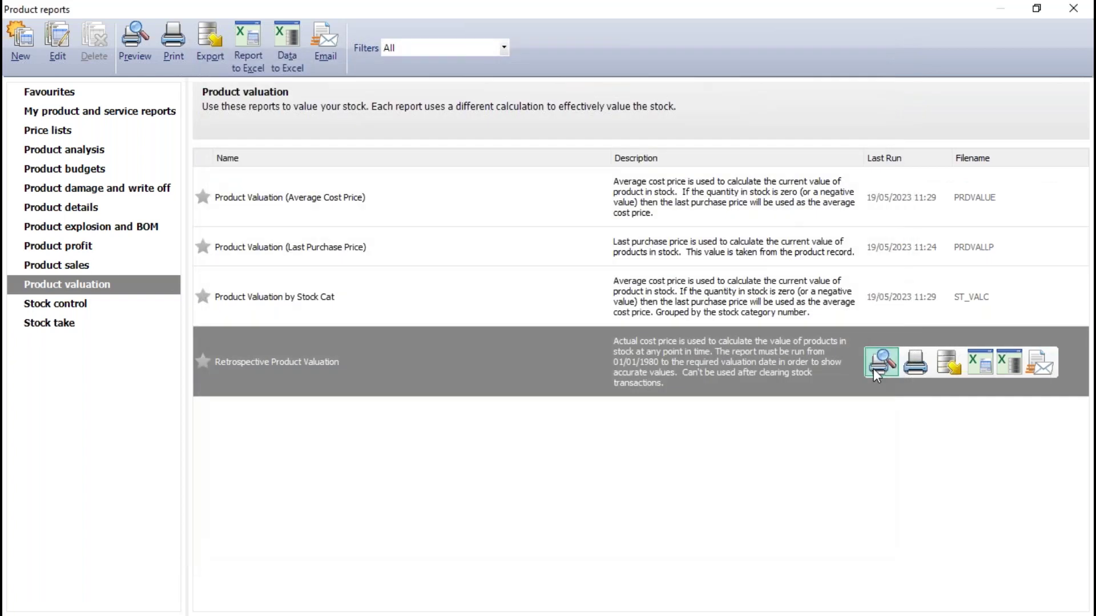
- Preview Stock D's Retrospective Product Valuation with the transaction date set to last month, check its quantity and value at 30/04/2023, and close the preview
{"action": "left_click", "coordinate": [882, 365]}
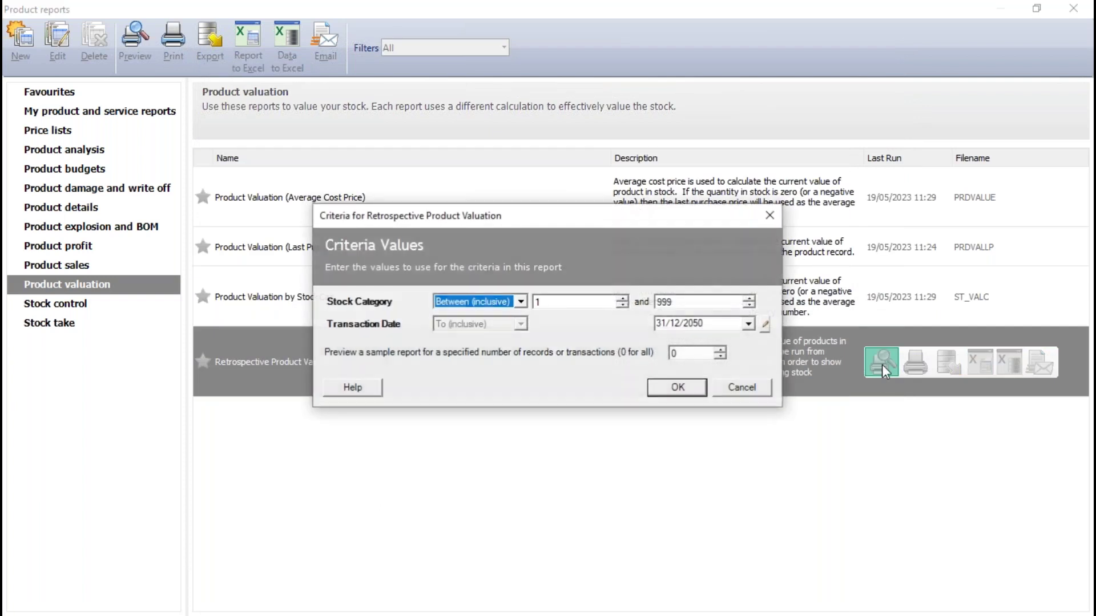
{"action": "left_click", "coordinate": [763, 328]}
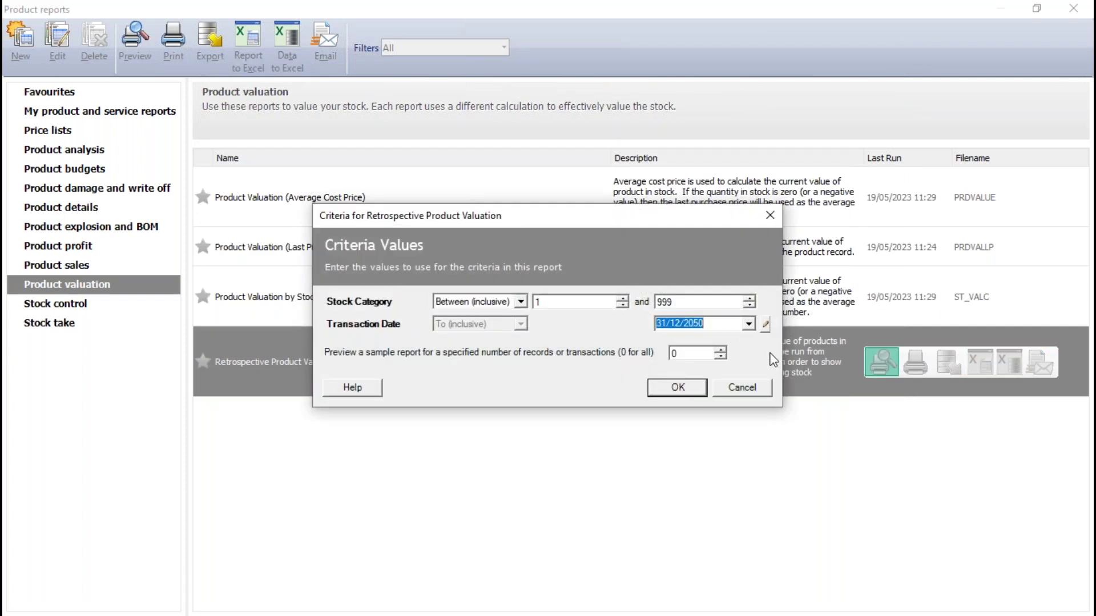
{"action": "left_click", "coordinate": [763, 325]}
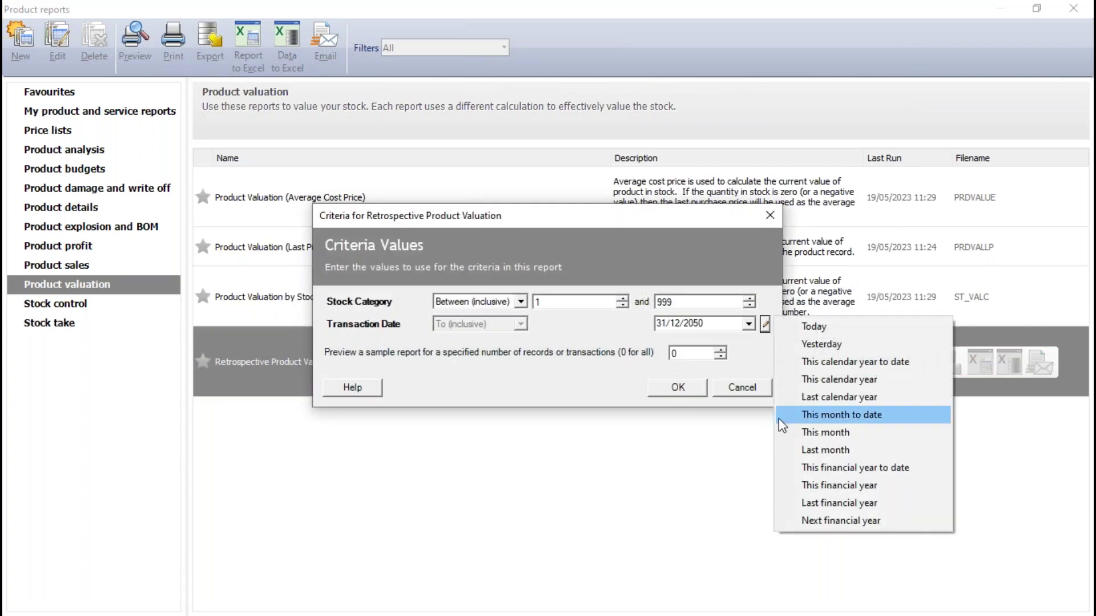
{"action": "left_click", "coordinate": [825, 451]}
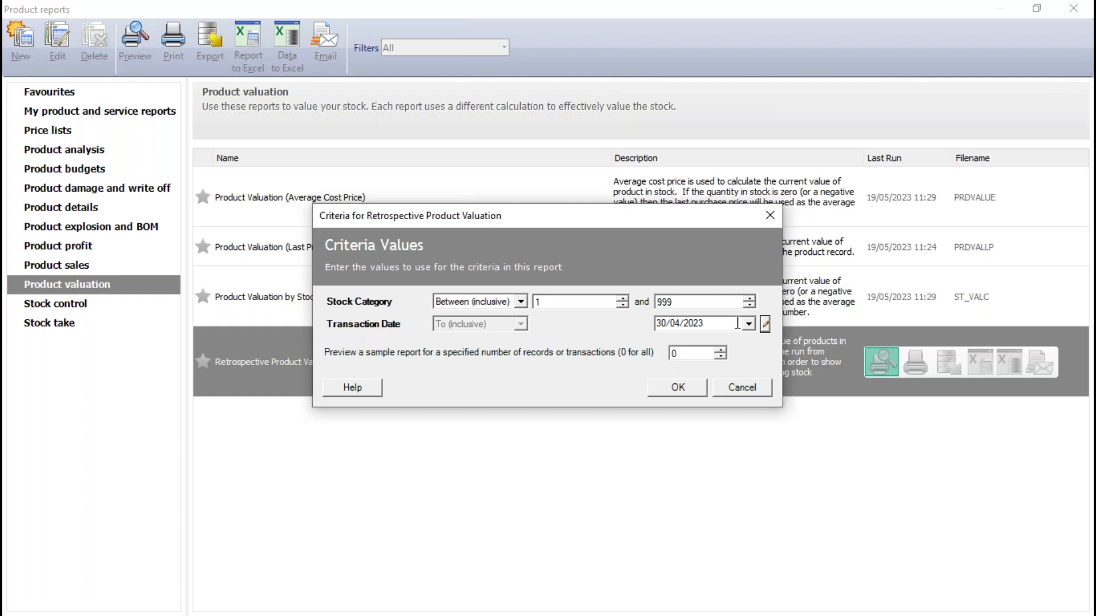
{"action": "left_click", "coordinate": [680, 387]}
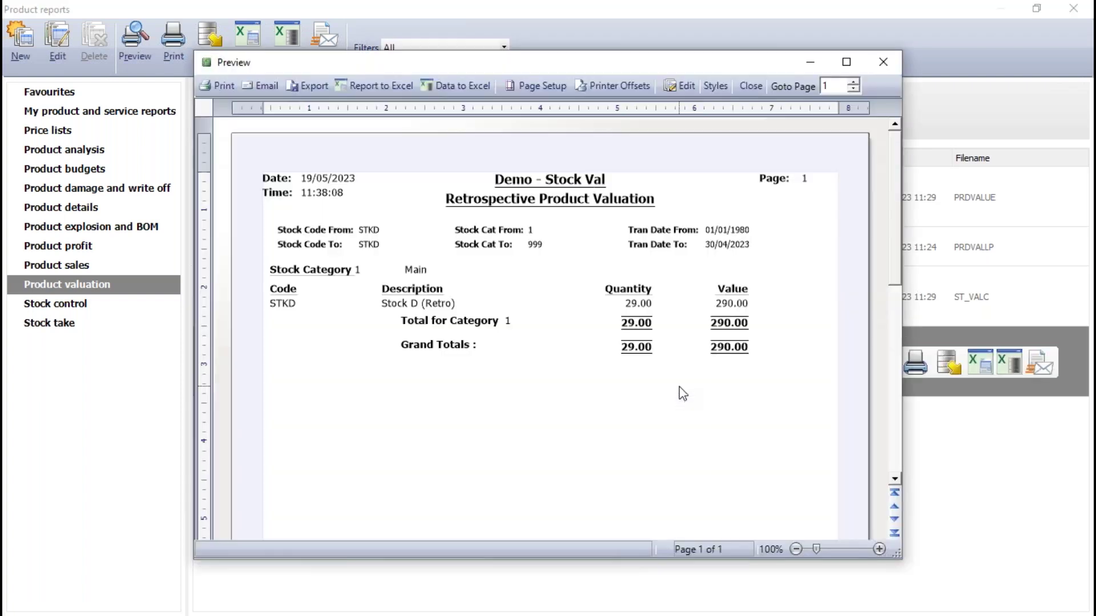
{"action": "left_click", "coordinate": [846, 62]}
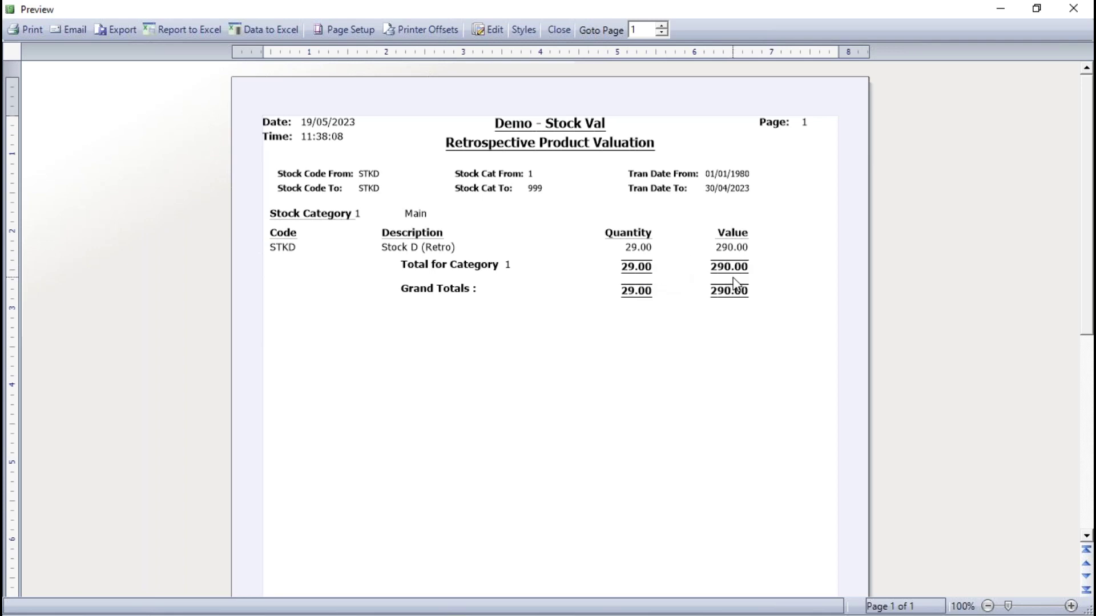
{"action": "left_click", "coordinate": [557, 32]}
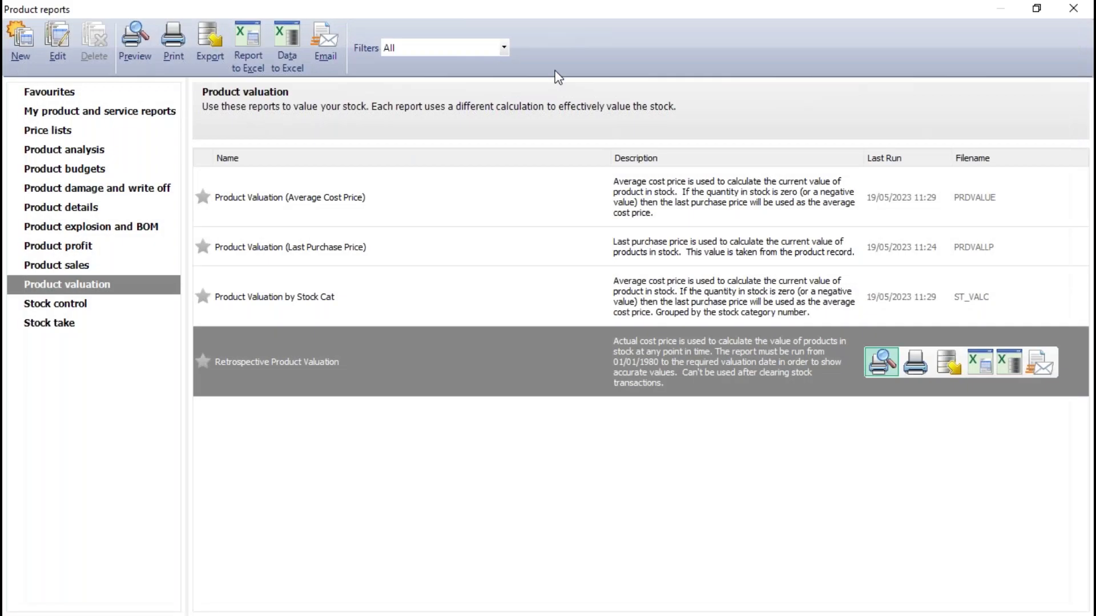
- Leave the product reports, examine the quantities in and out in Stock D's activity, and close the activity
{"action": "mouse_move", "coordinate": [356, 390]}
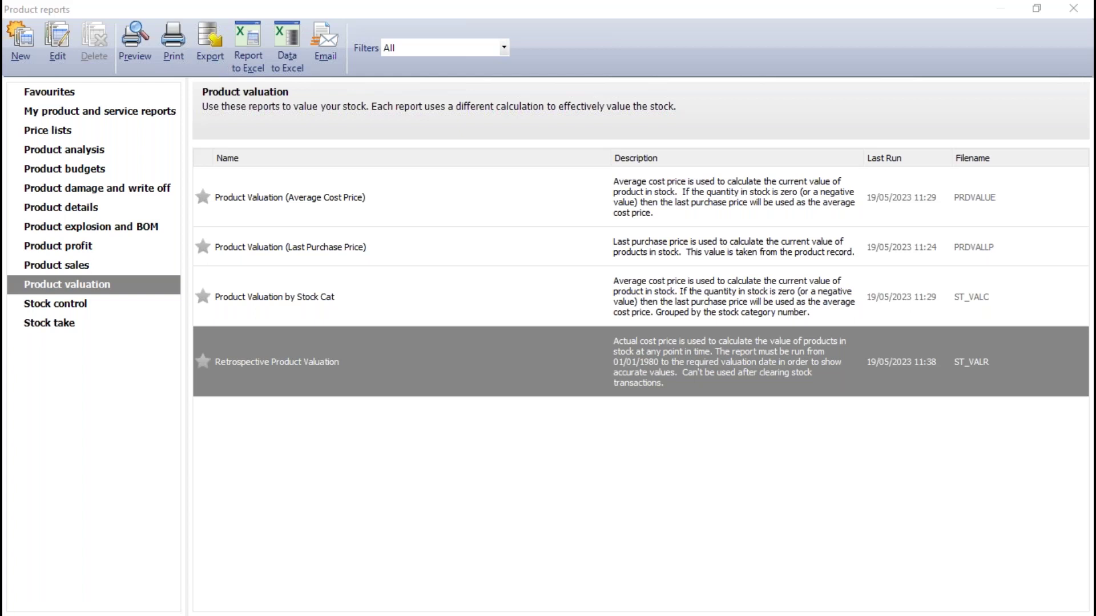
{"action": "left_click", "coordinate": [1075, 17]}
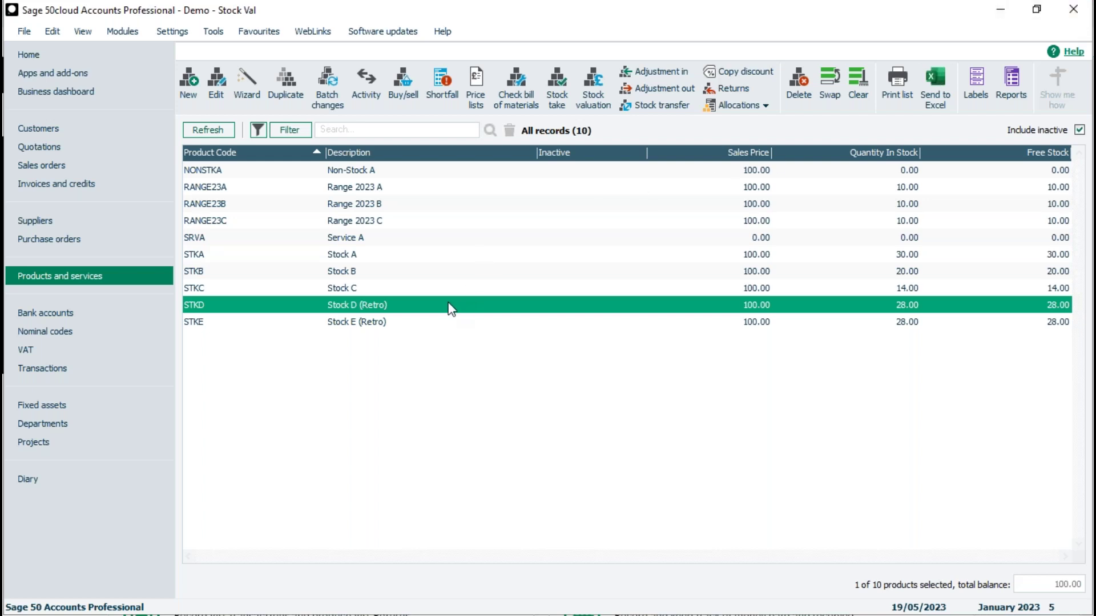
{"action": "left_click", "coordinate": [372, 85]}
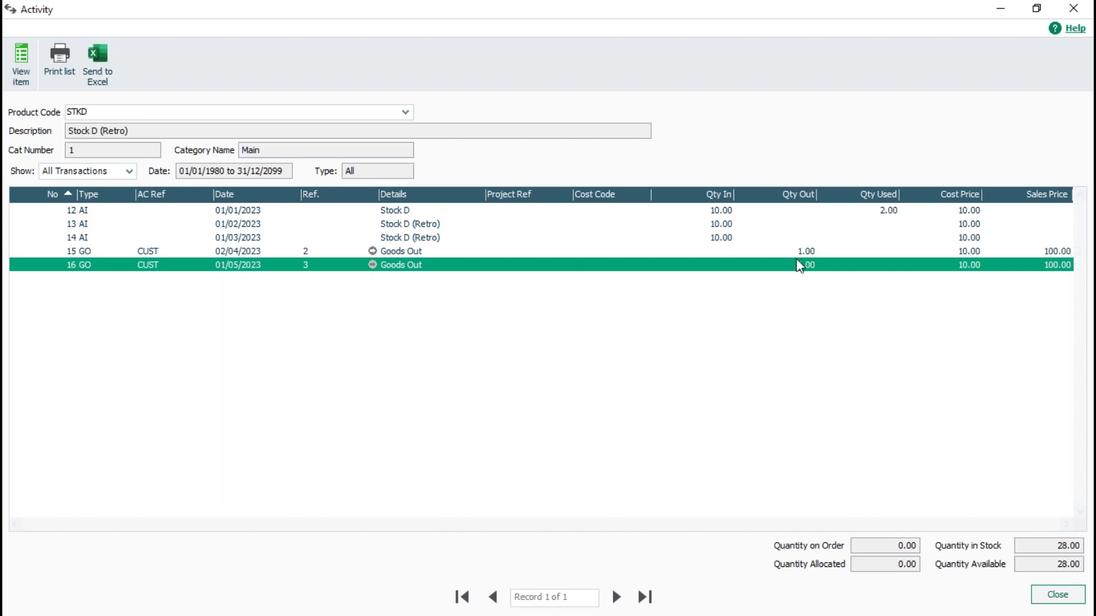
{"action": "left_click", "coordinate": [720, 215]}
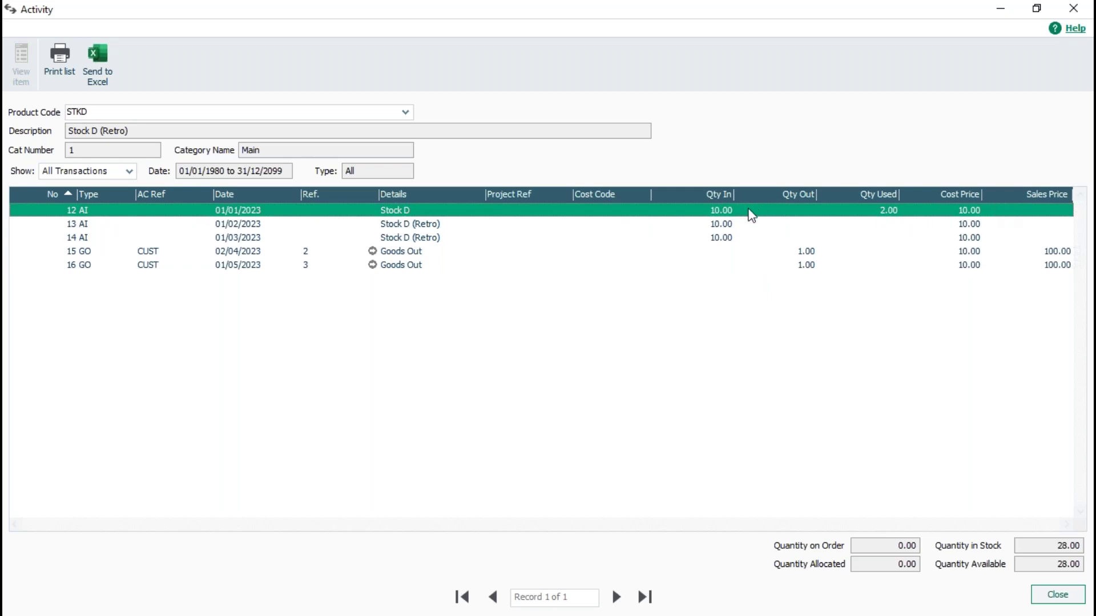
{"action": "left_click", "coordinate": [723, 226]}
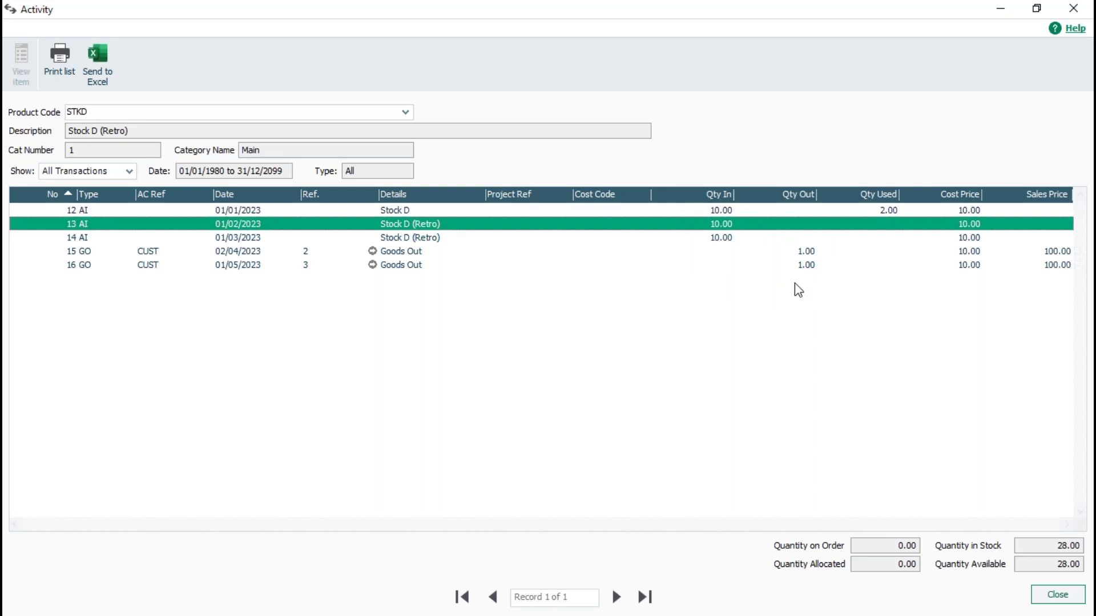
{"action": "left_click", "coordinate": [1058, 594]}
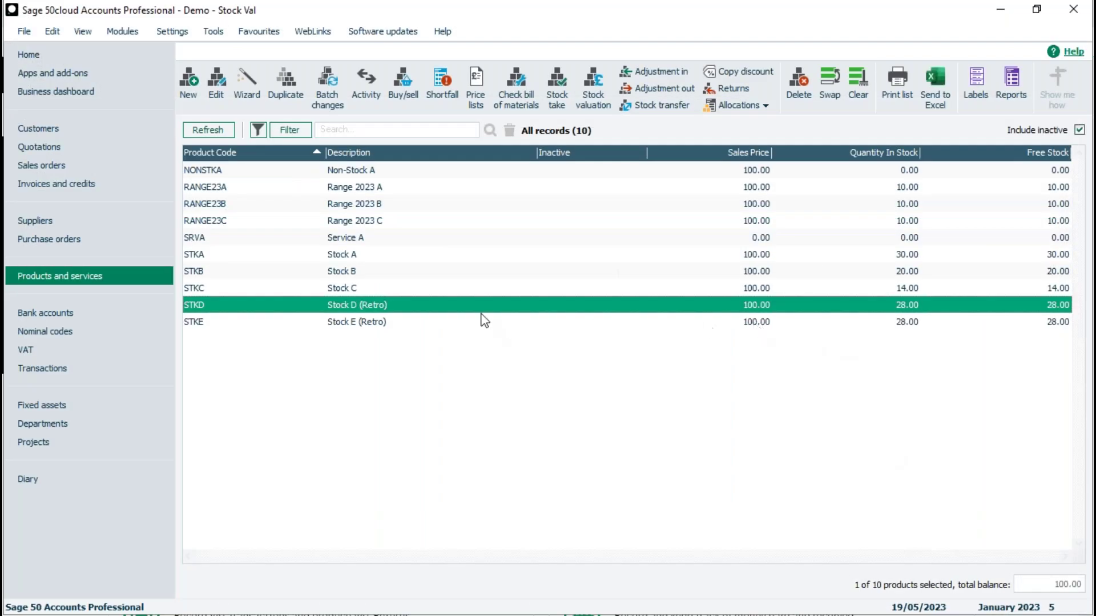
- View the program's version, licence and configuration information, including the Clear Stock Date, and close it
{"action": "left_click", "coordinate": [443, 35]}
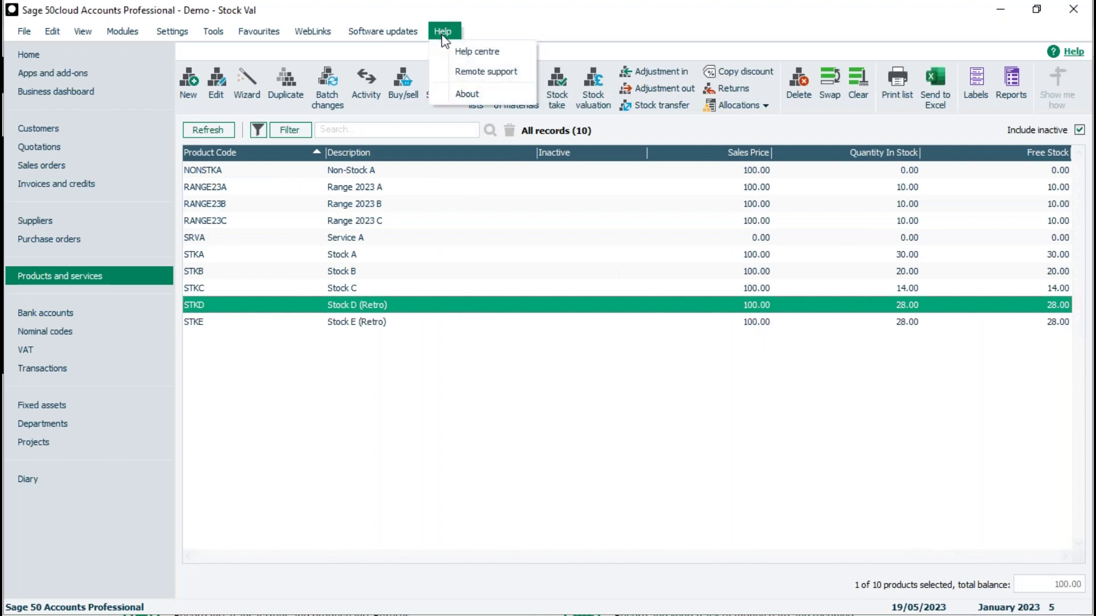
{"action": "left_click", "coordinate": [460, 97]}
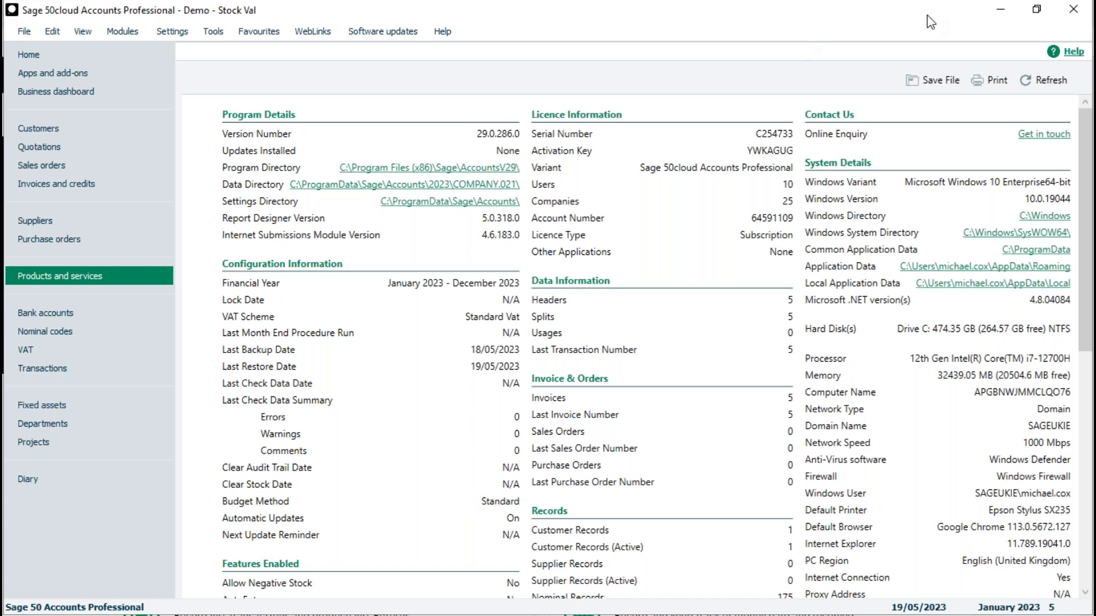
{"action": "left_click", "coordinate": [1073, 9]}
{"action": "left_click", "coordinate": [606, 349]}
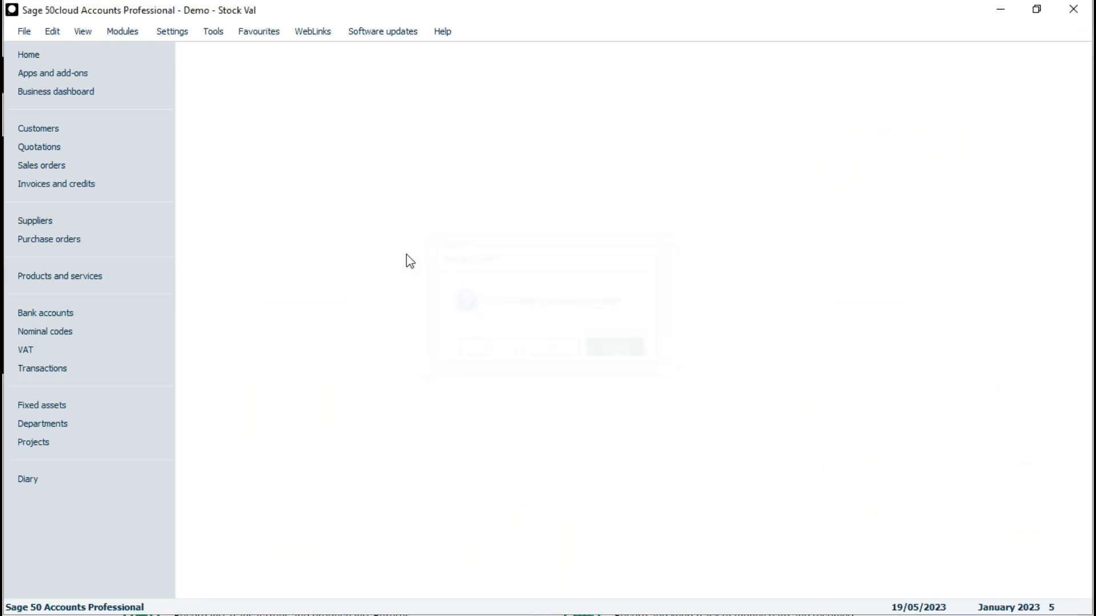
- Reopen Stock D's activity from Products and services, compare its January to April transactions with the quantity used, and close it
{"action": "left_click", "coordinate": [43, 278]}
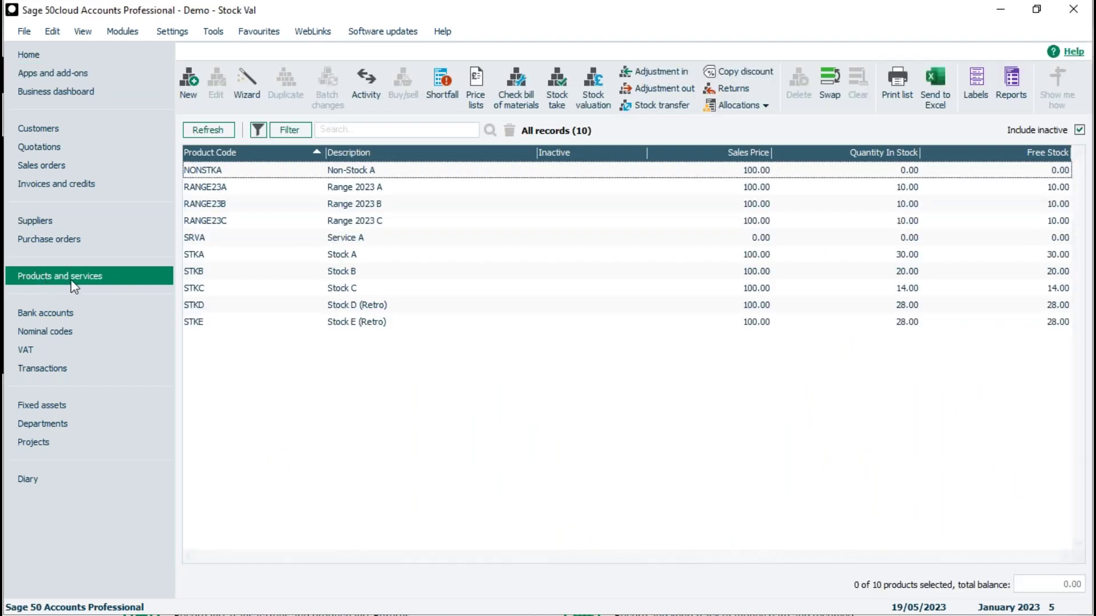
{"action": "left_click", "coordinate": [344, 308]}
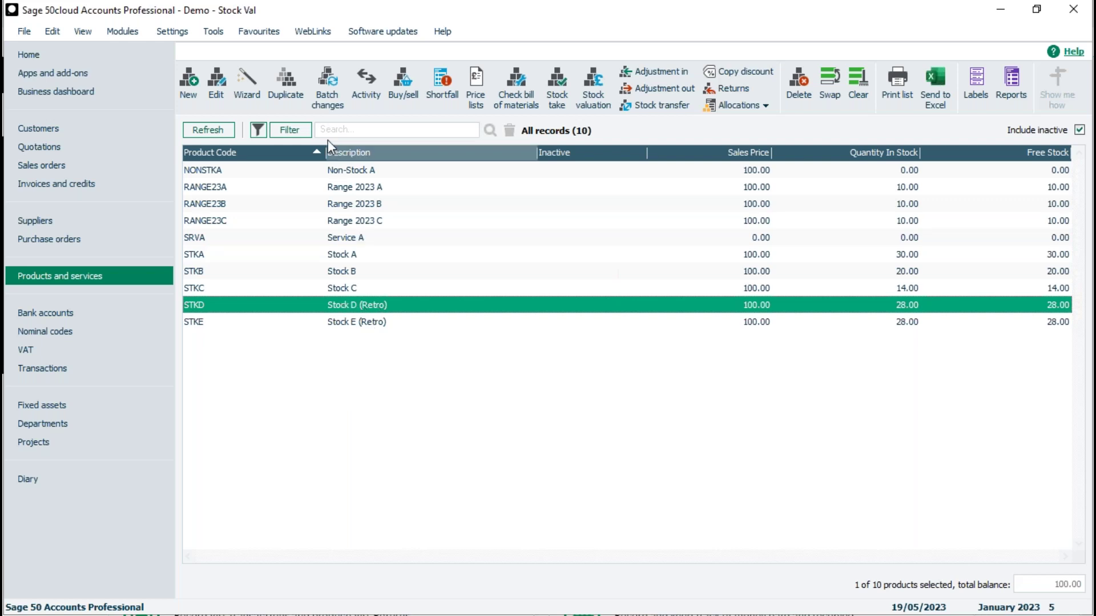
{"action": "left_click", "coordinate": [368, 83]}
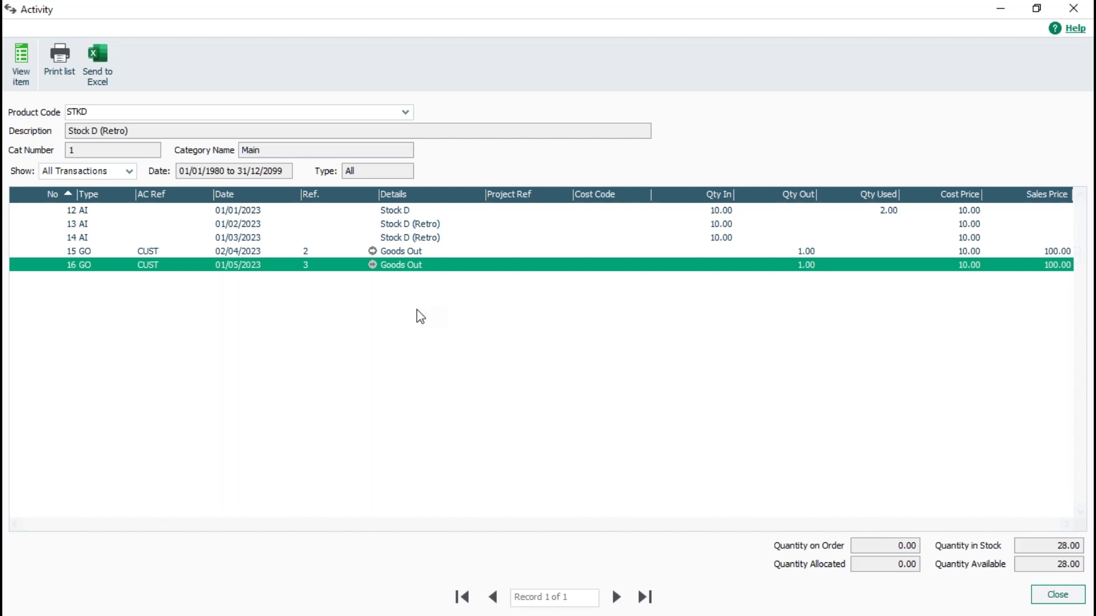
{"action": "left_click", "coordinate": [233, 211]}
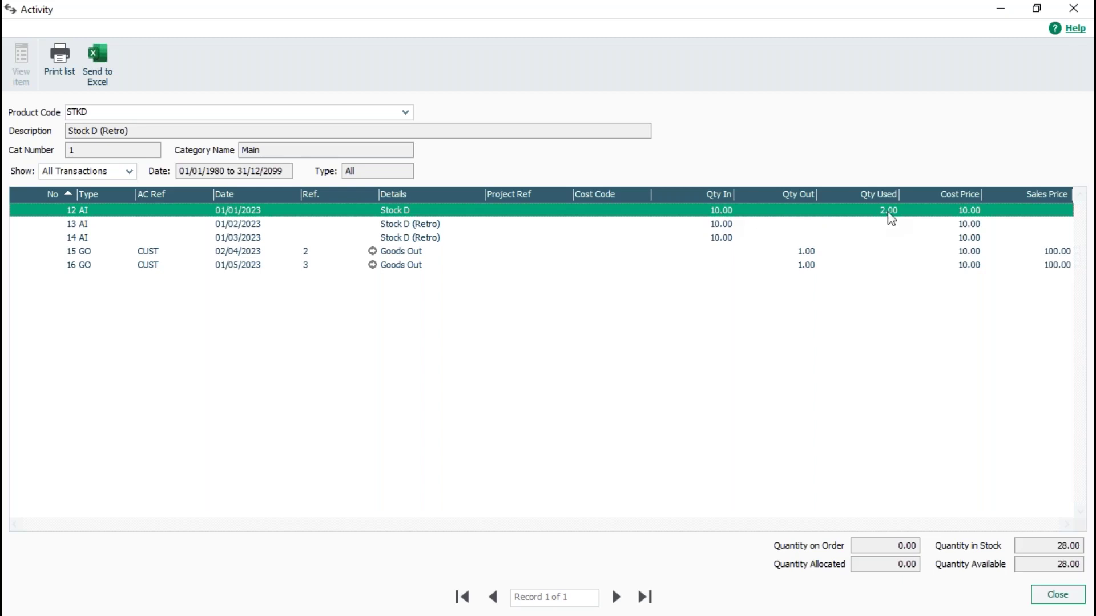
{"action": "left_click", "coordinate": [724, 224]}
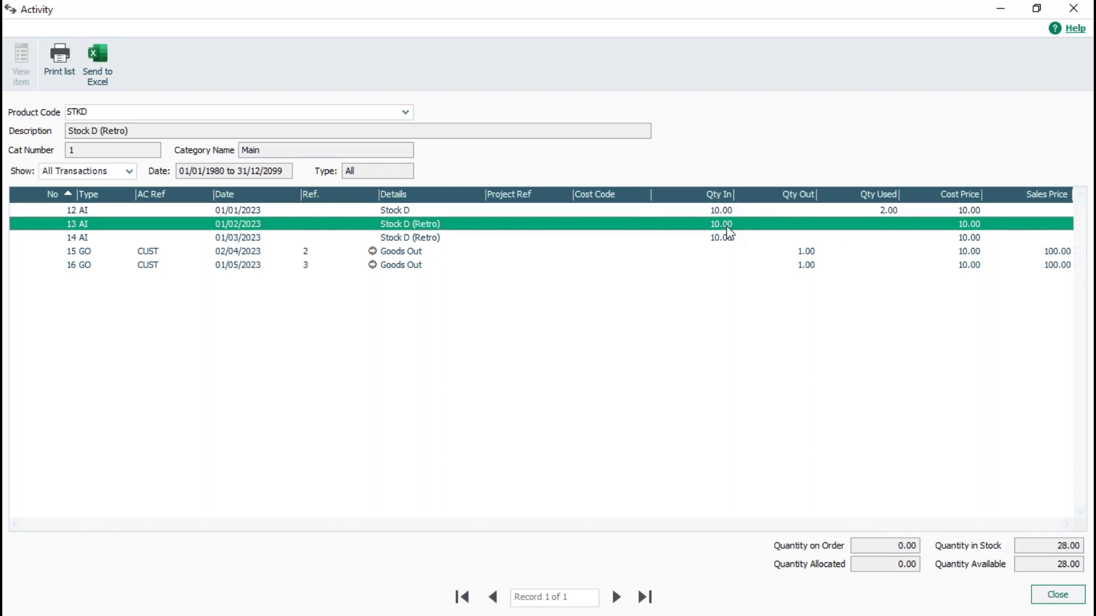
{"action": "left_click", "coordinate": [720, 239]}
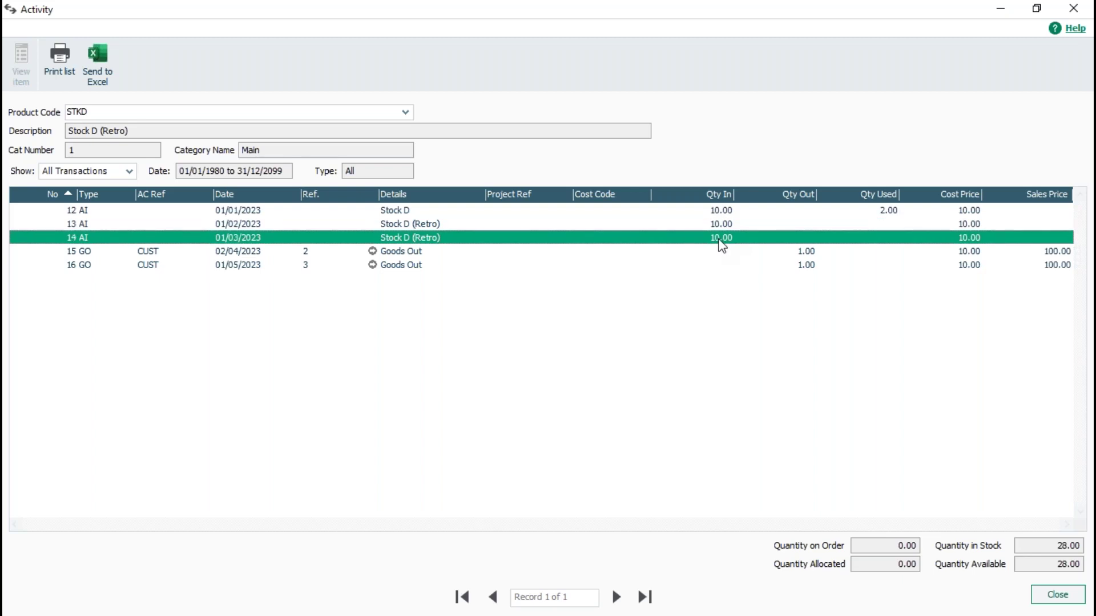
{"action": "left_click", "coordinate": [803, 252]}
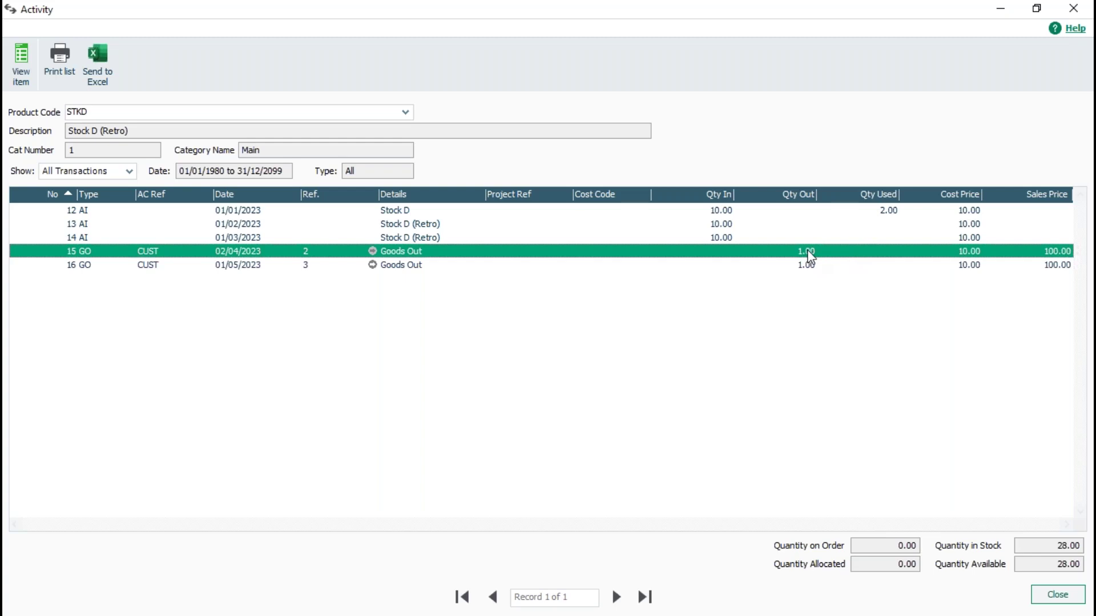
{"action": "left_click", "coordinate": [1057, 596]}
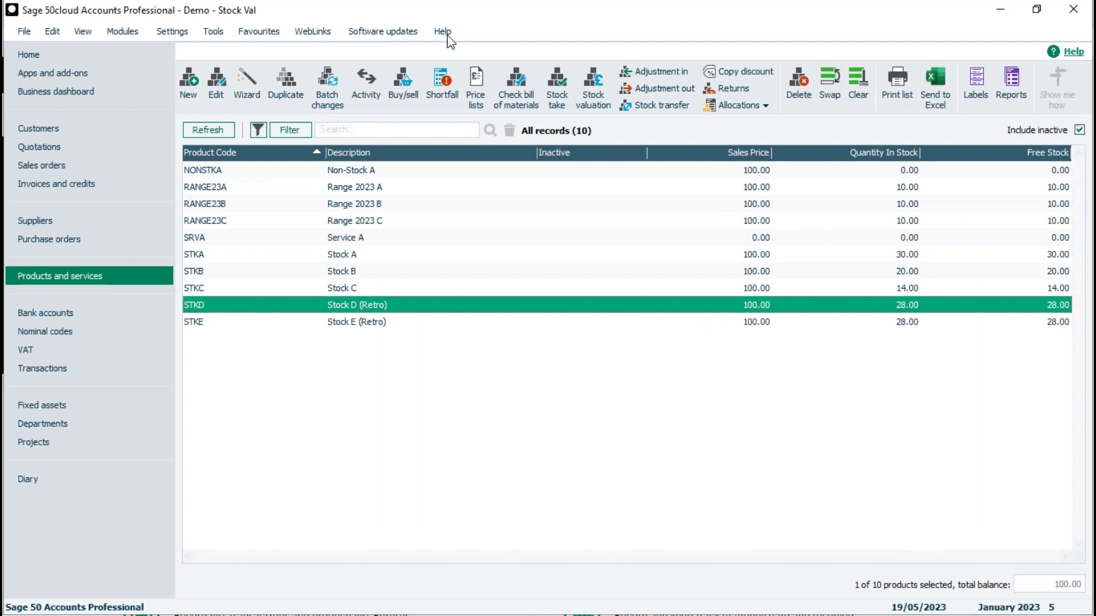
- Open the period-end option to clear stock transactions, closing all other windows, and limit the clearing to the STKD (Stock D) record
{"action": "left_click", "coordinate": [220, 32]}
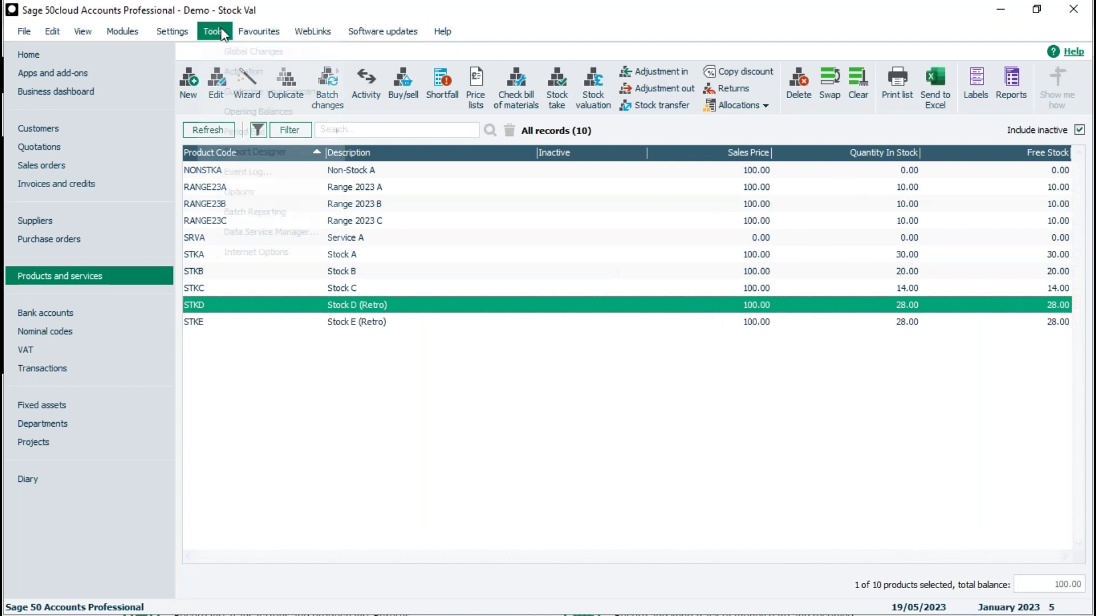
{"action": "mouse_move", "coordinate": [257, 129]}
{"action": "left_click", "coordinate": [400, 148]}
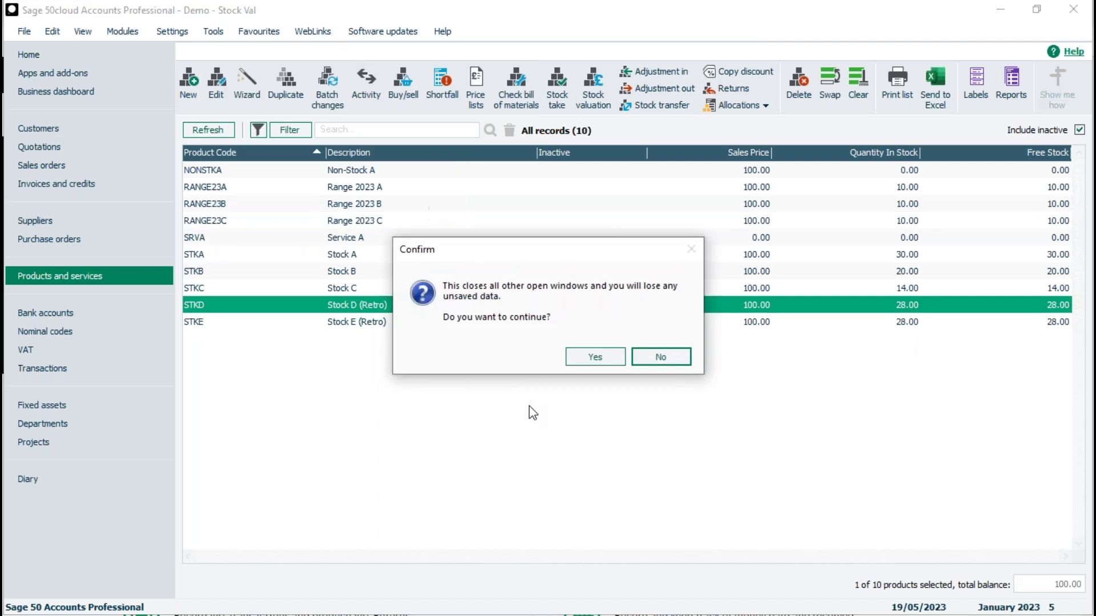
{"action": "left_click", "coordinate": [595, 357]}
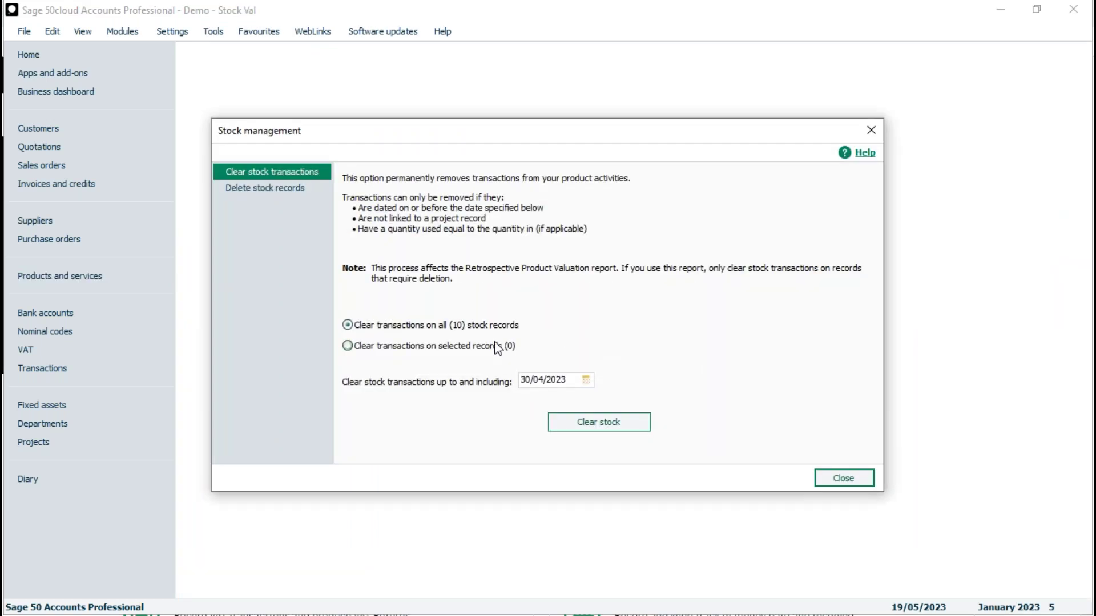
{"action": "left_click", "coordinate": [348, 346]}
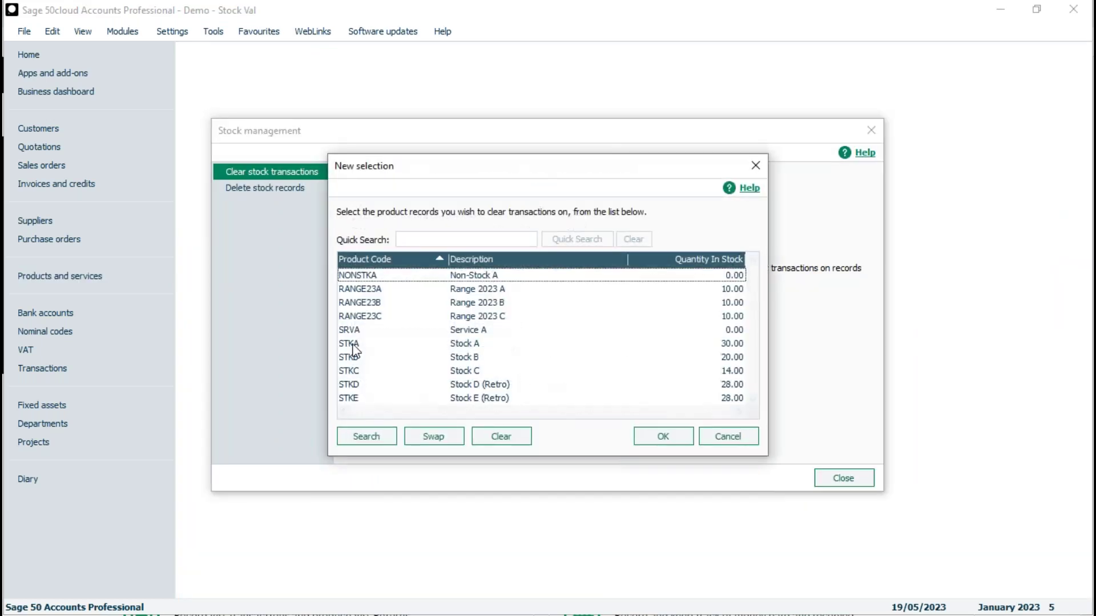
{"action": "left_click", "coordinate": [731, 439]}
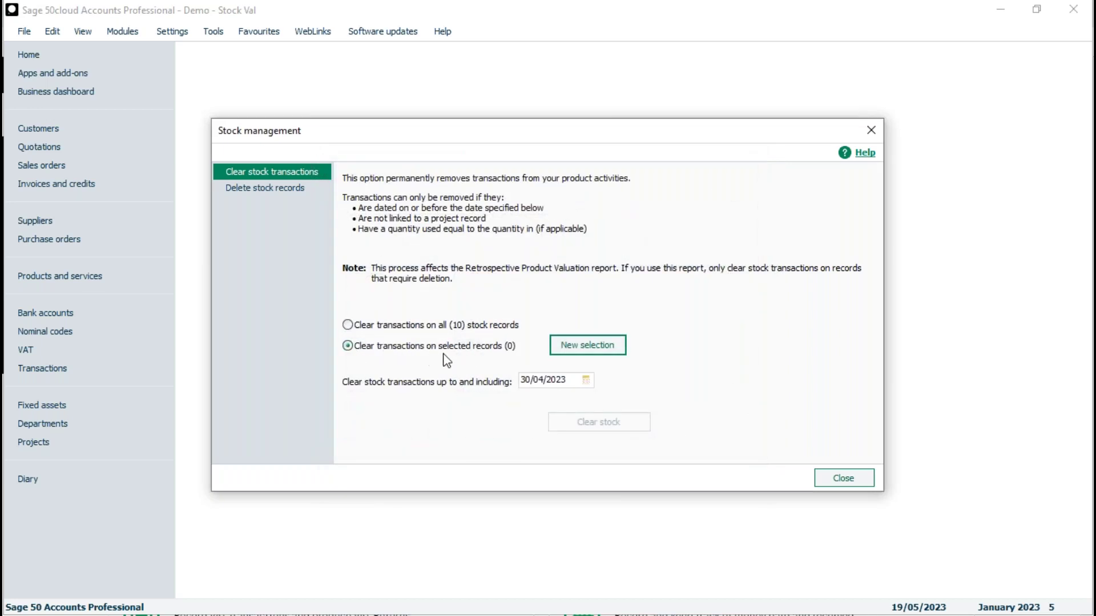
{"action": "left_click", "coordinate": [590, 351]}
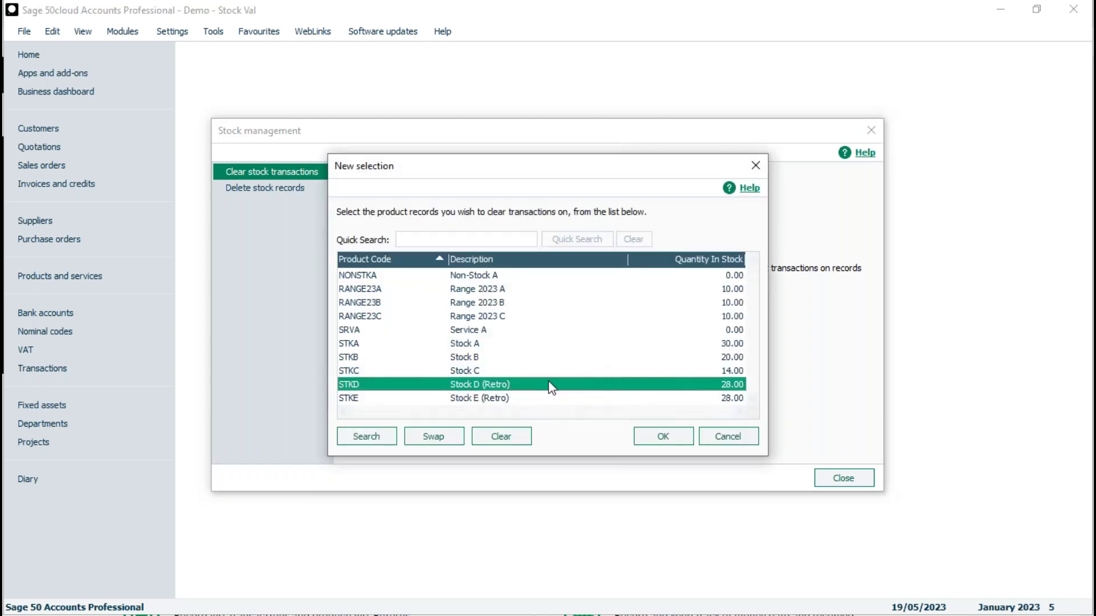
{"action": "left_click", "coordinate": [661, 441]}
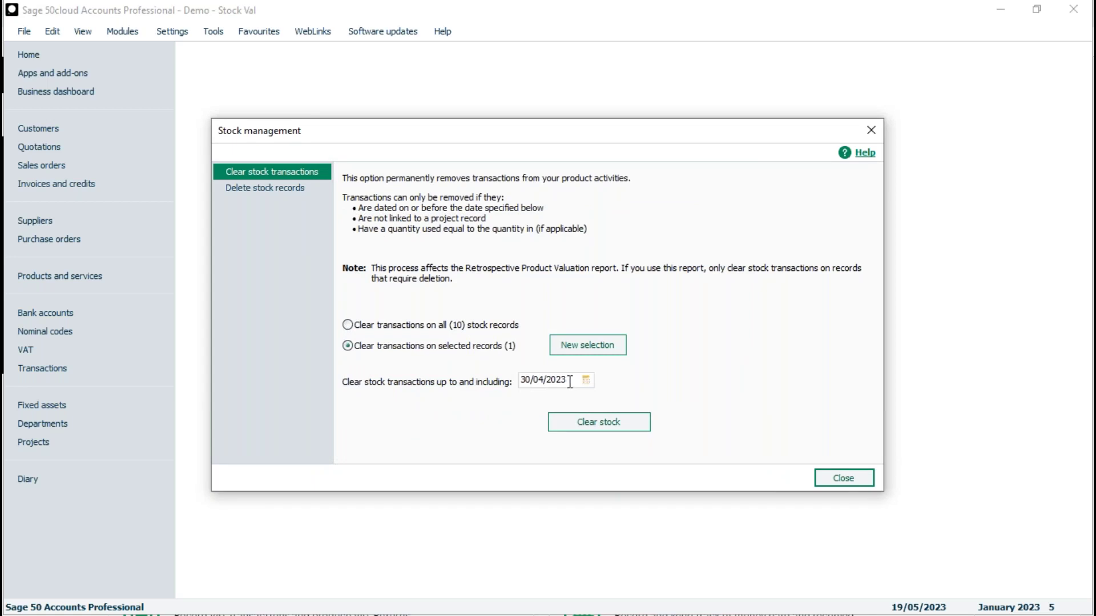
{"action": "left_click", "coordinate": [597, 428]}
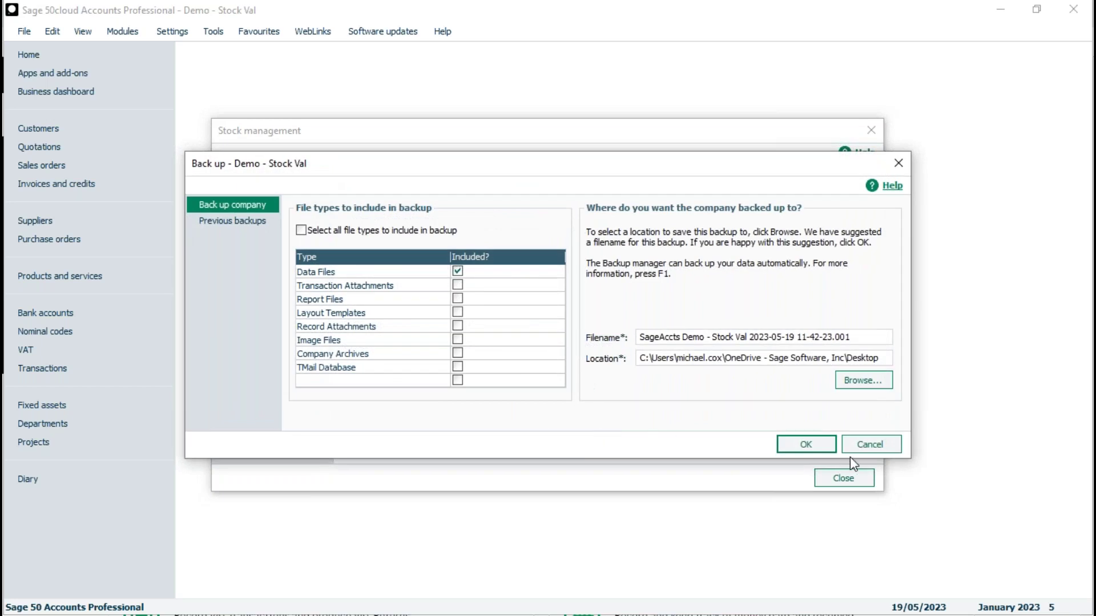
{"action": "left_click", "coordinate": [868, 445]}
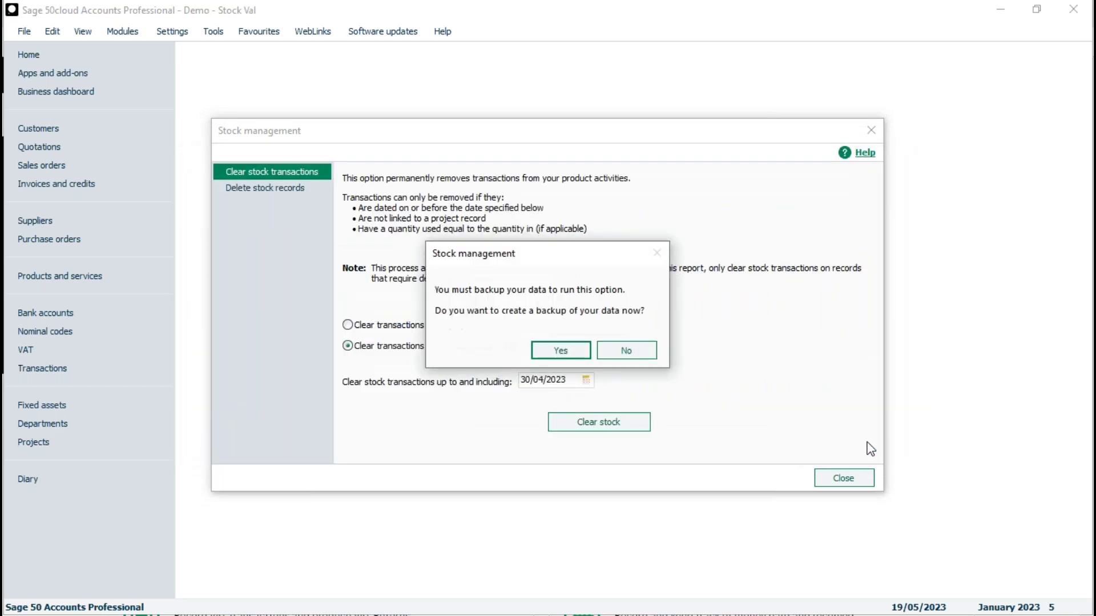
{"action": "left_click", "coordinate": [616, 350]}
- Back up the company's data files and clear the selected Stock D record's transactions up to and including 30/04/2023
{"action": "left_click", "coordinate": [615, 429]}
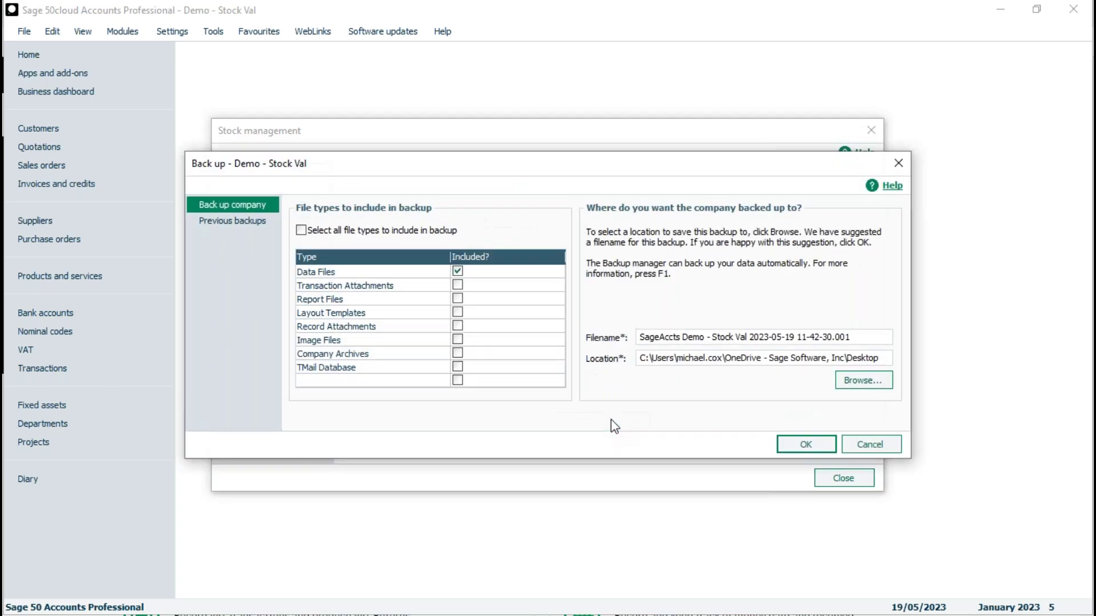
{"action": "left_click", "coordinate": [804, 448]}
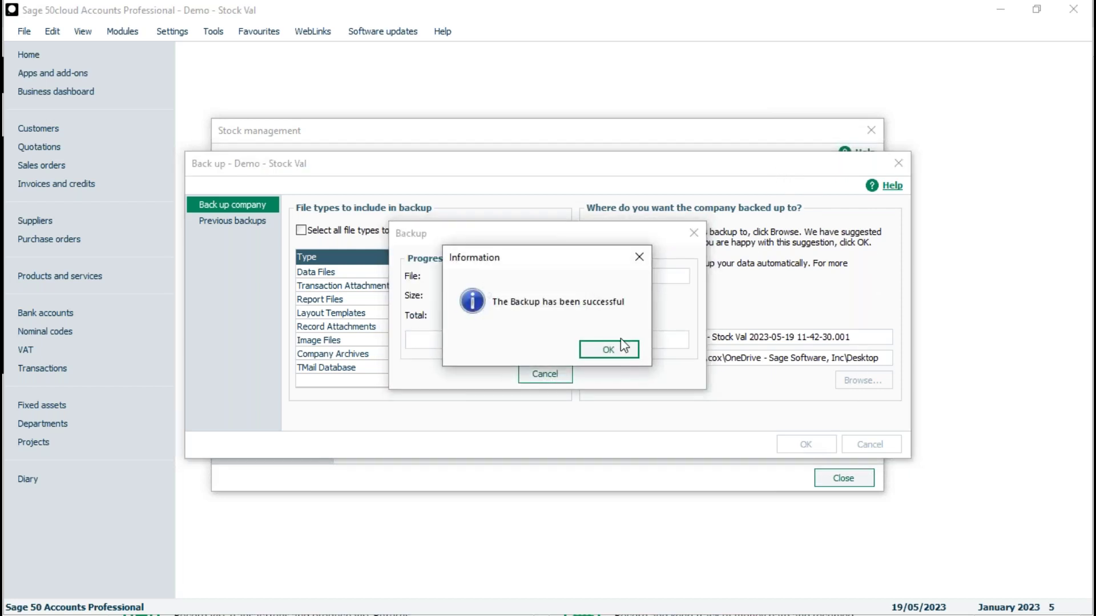
{"action": "left_click", "coordinate": [622, 348]}
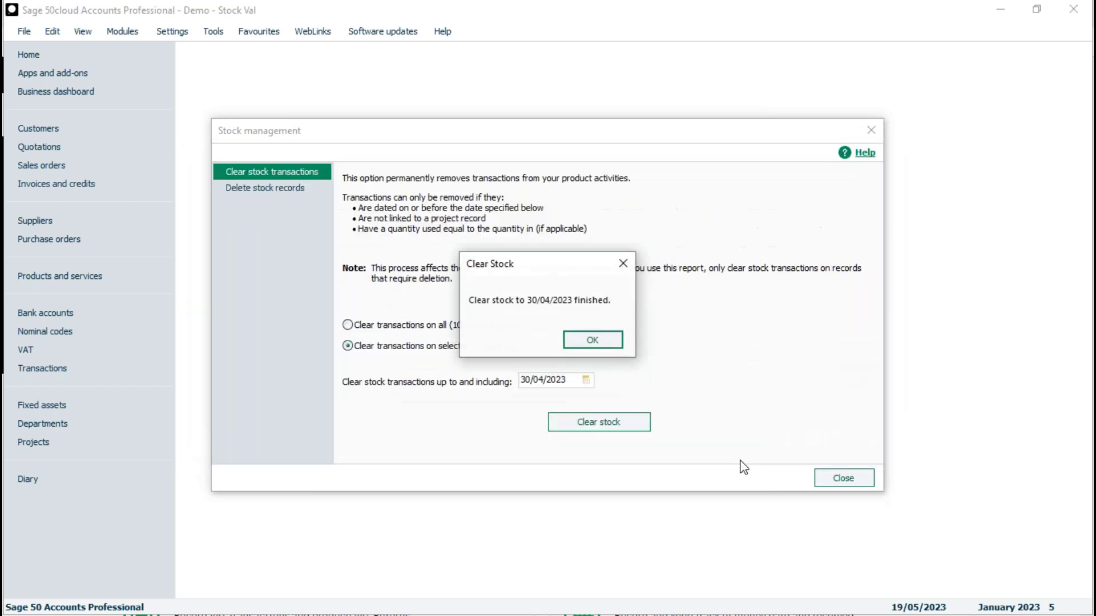
{"action": "left_click", "coordinate": [594, 346]}
- Run the stock clearing again on all stock records up to 30/04/2023 with another data backup, and close Stock management
{"action": "left_click", "coordinate": [594, 422]}
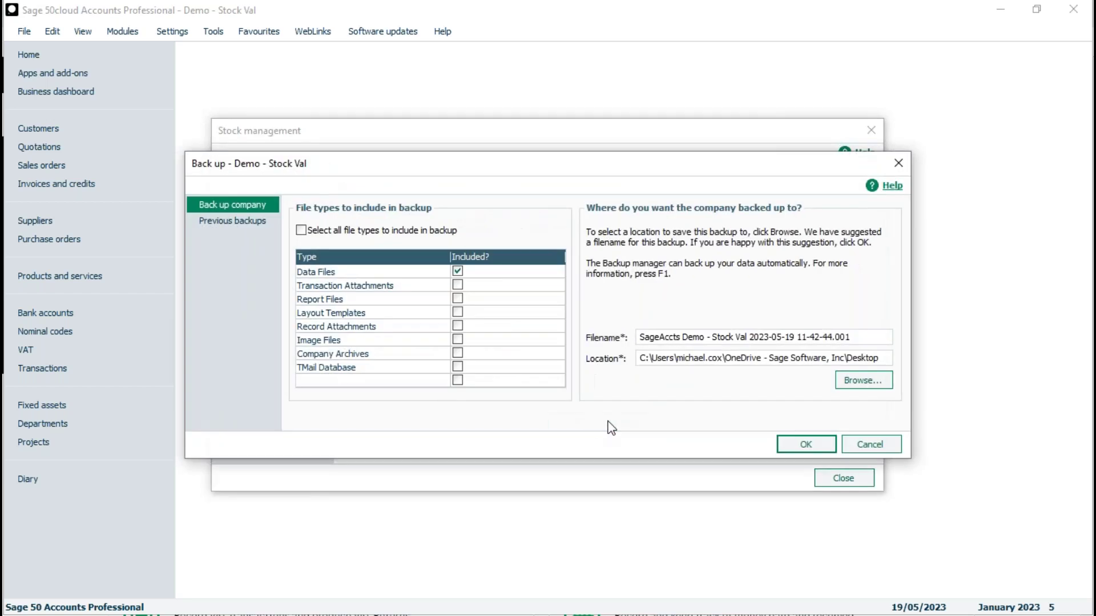
{"action": "left_click", "coordinate": [822, 443]}
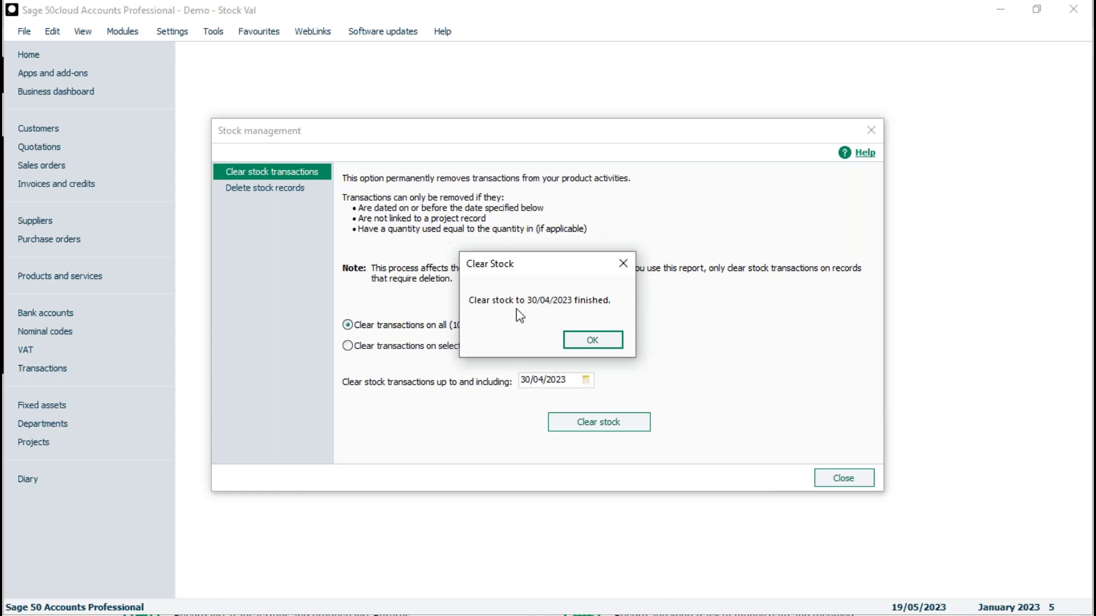
{"action": "left_click", "coordinate": [592, 341]}
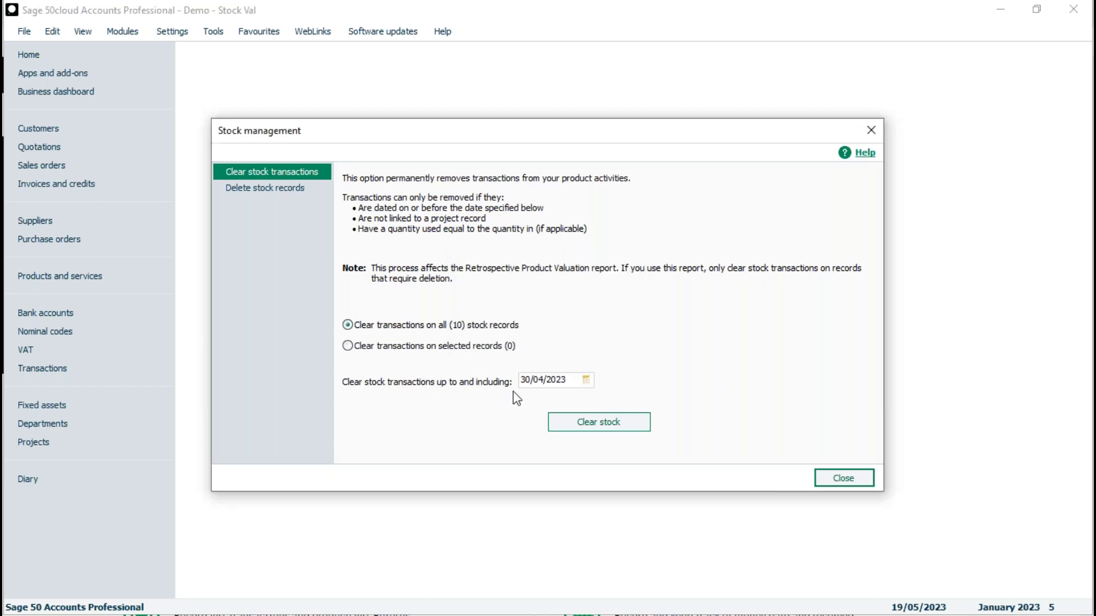
{"action": "left_click", "coordinate": [831, 485]}
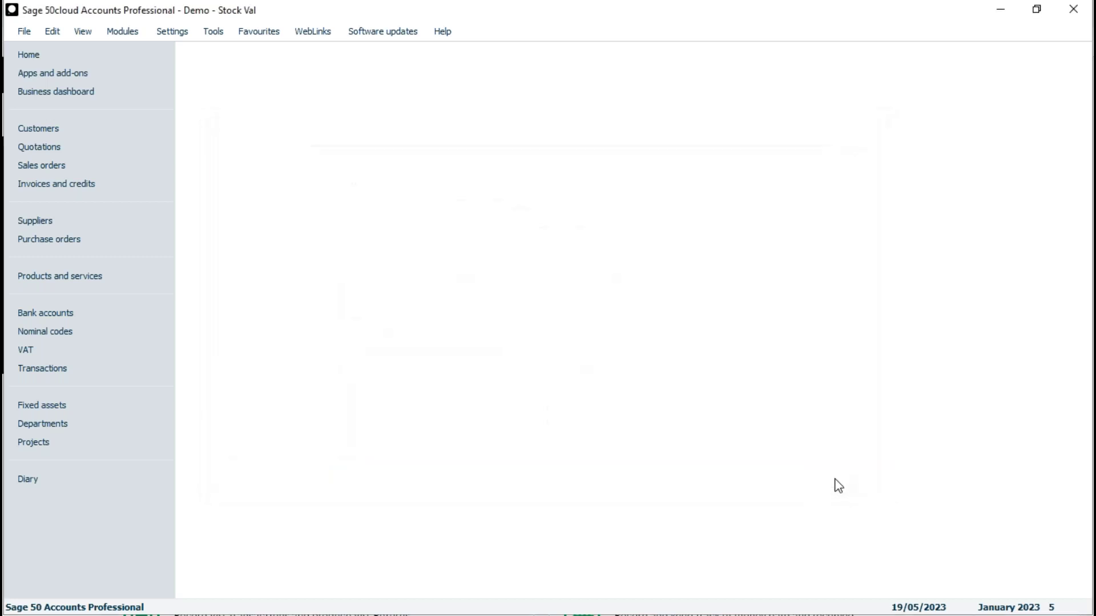
- Open Stock D's activity from Products and services, examine the transactions left after the clearing, and close it
{"action": "left_click", "coordinate": [65, 276]}
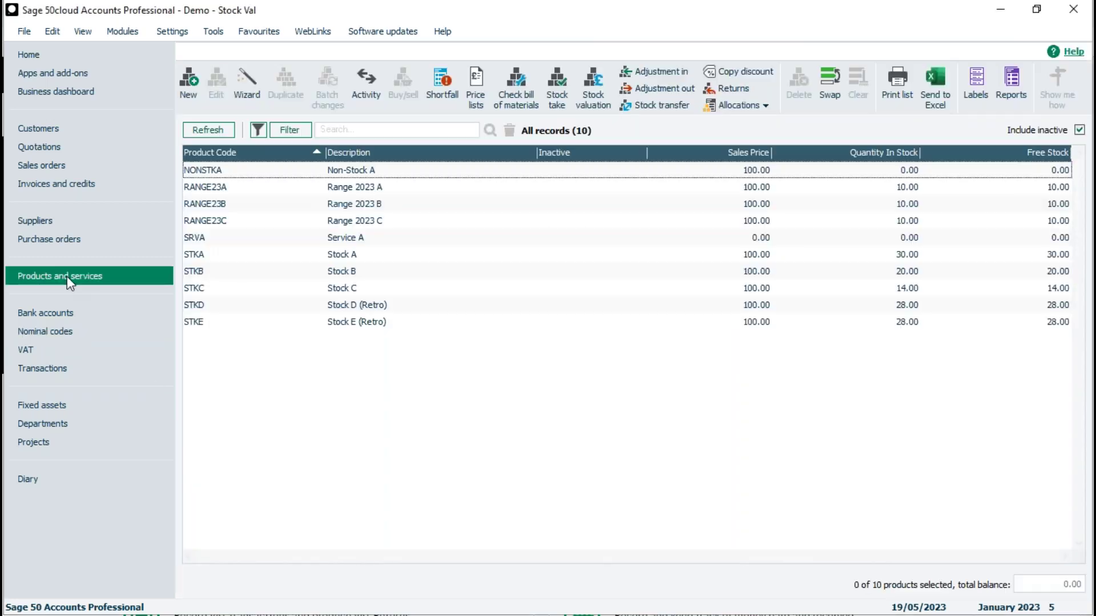
{"action": "left_click", "coordinate": [338, 306]}
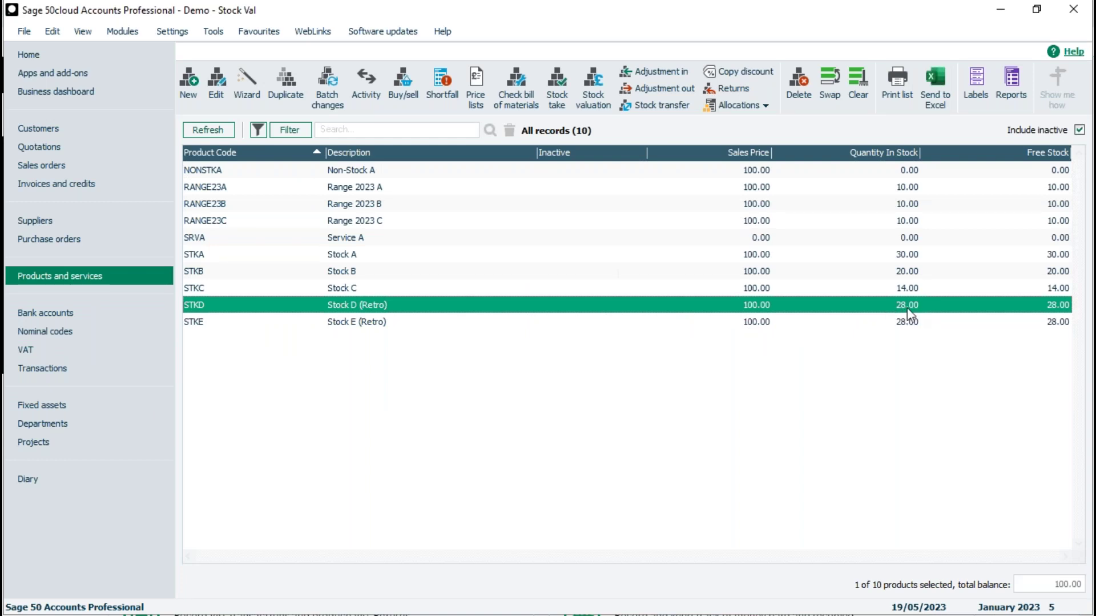
{"action": "left_click", "coordinate": [364, 90]}
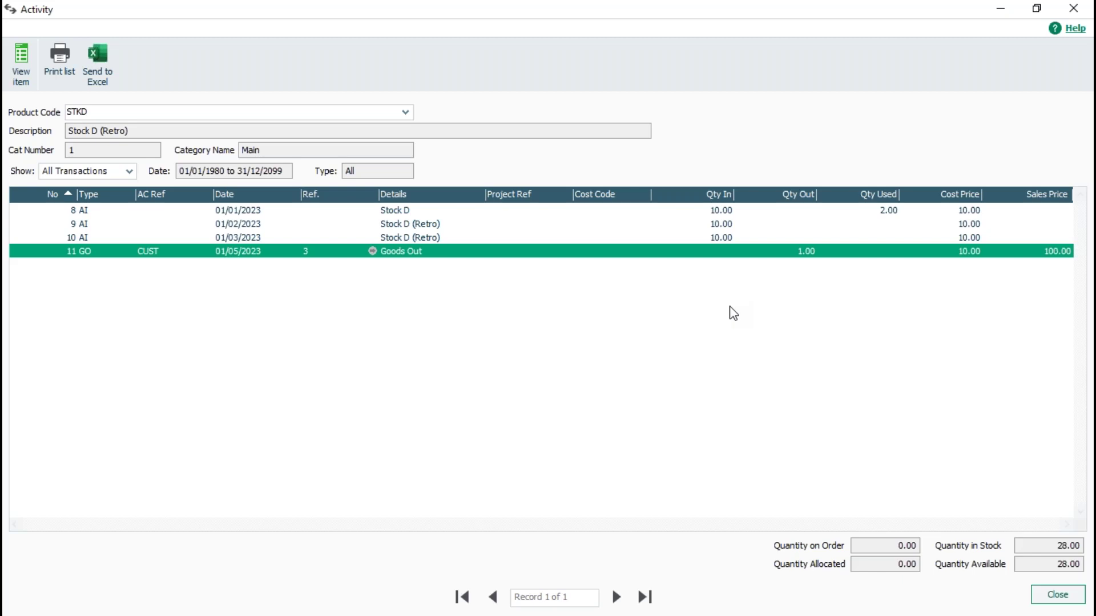
{"action": "left_click", "coordinate": [1059, 596]}
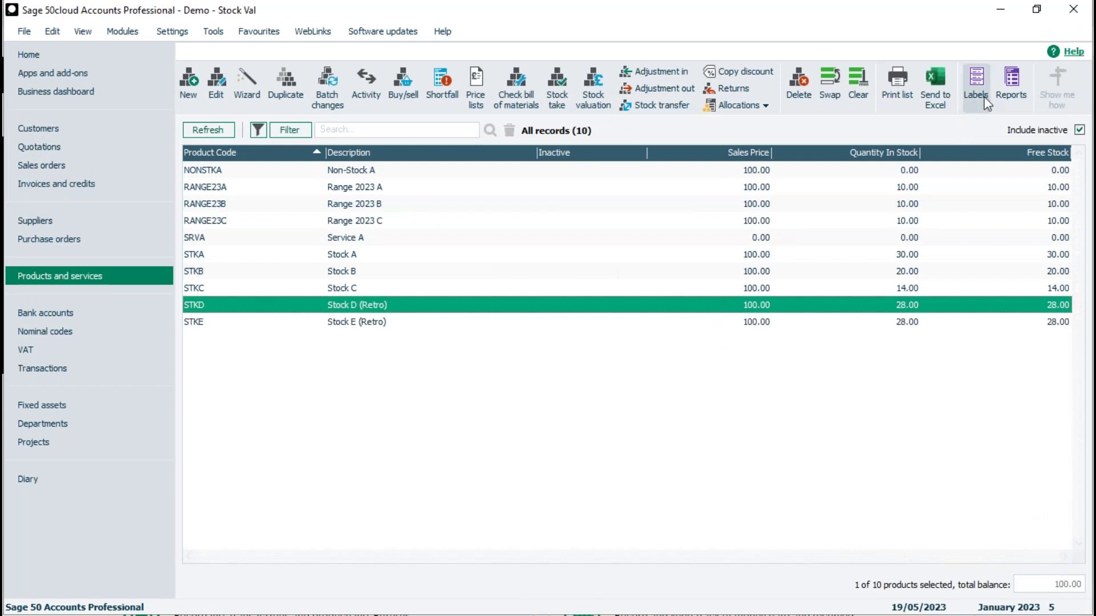
- Preview the Retrospective Product Valuation report for Stock D up to the end of last month (30/04/2023), examine its quantity and value, and close the preview
{"action": "left_click", "coordinate": [1009, 77]}
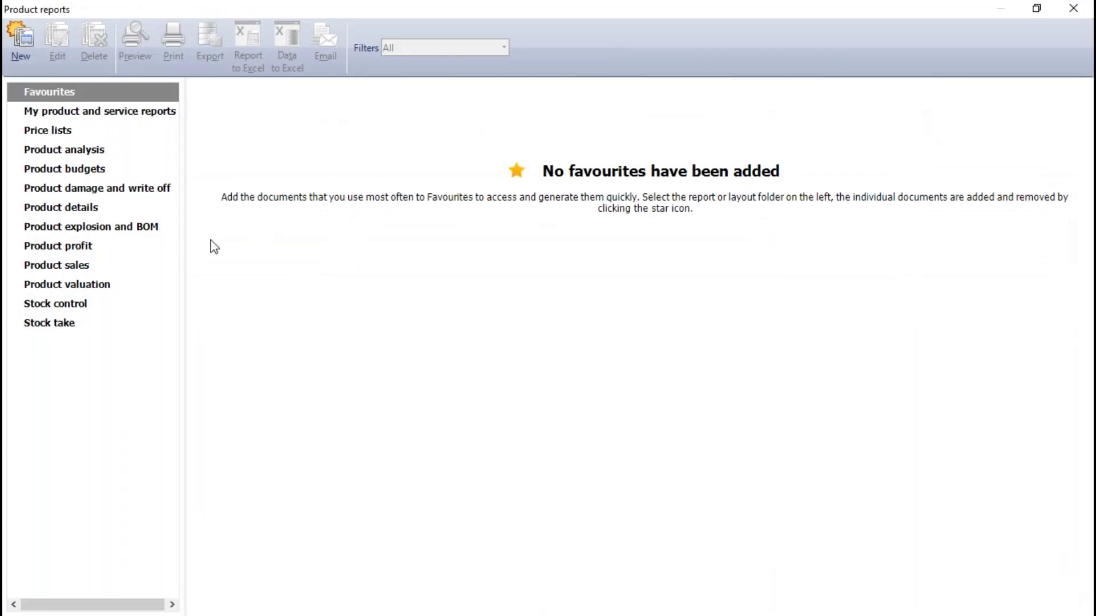
{"action": "left_click", "coordinate": [97, 285]}
{"action": "left_click", "coordinate": [245, 362]}
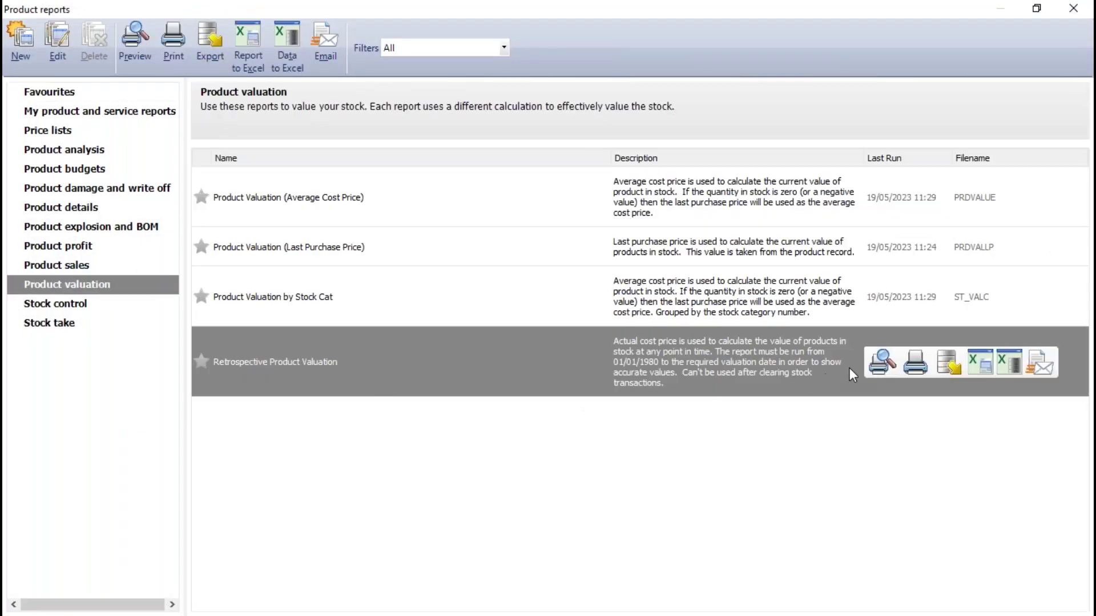
{"action": "left_click", "coordinate": [882, 362]}
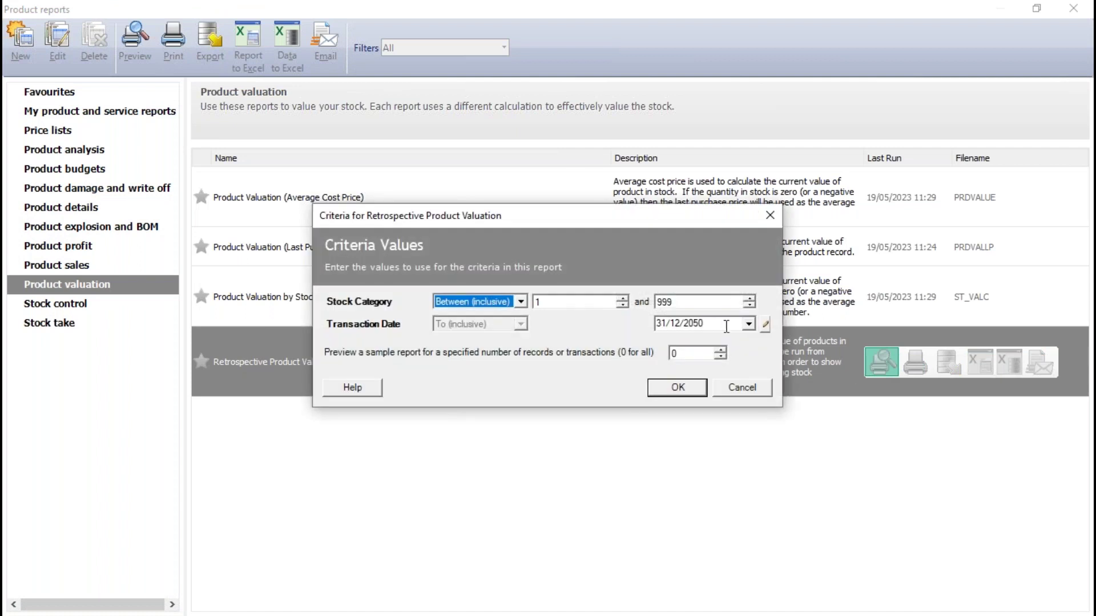
{"action": "left_click", "coordinate": [765, 325]}
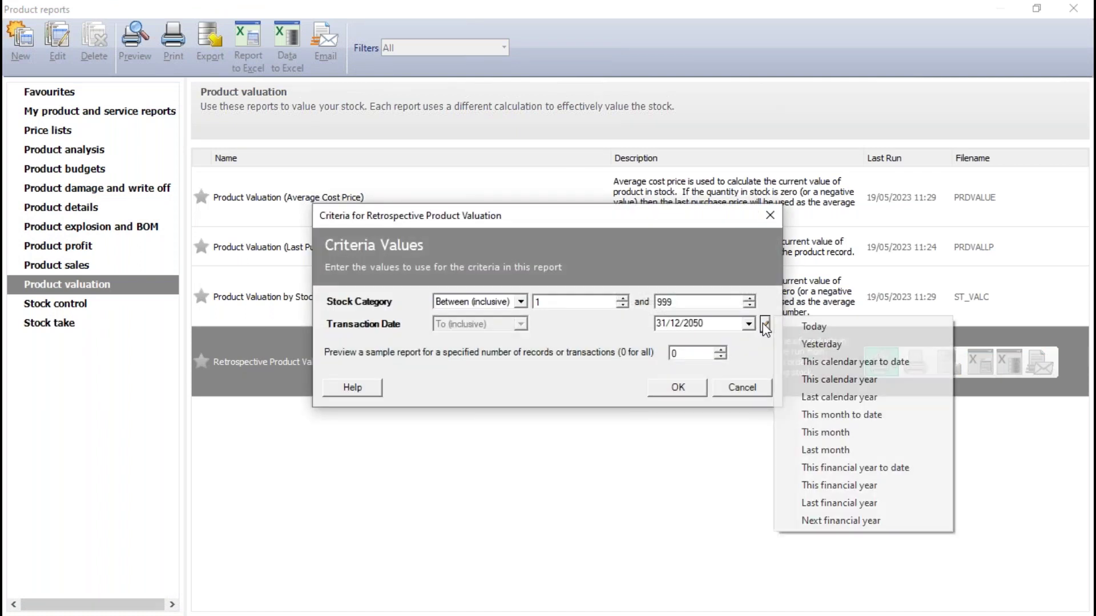
{"action": "left_click", "coordinate": [825, 451]}
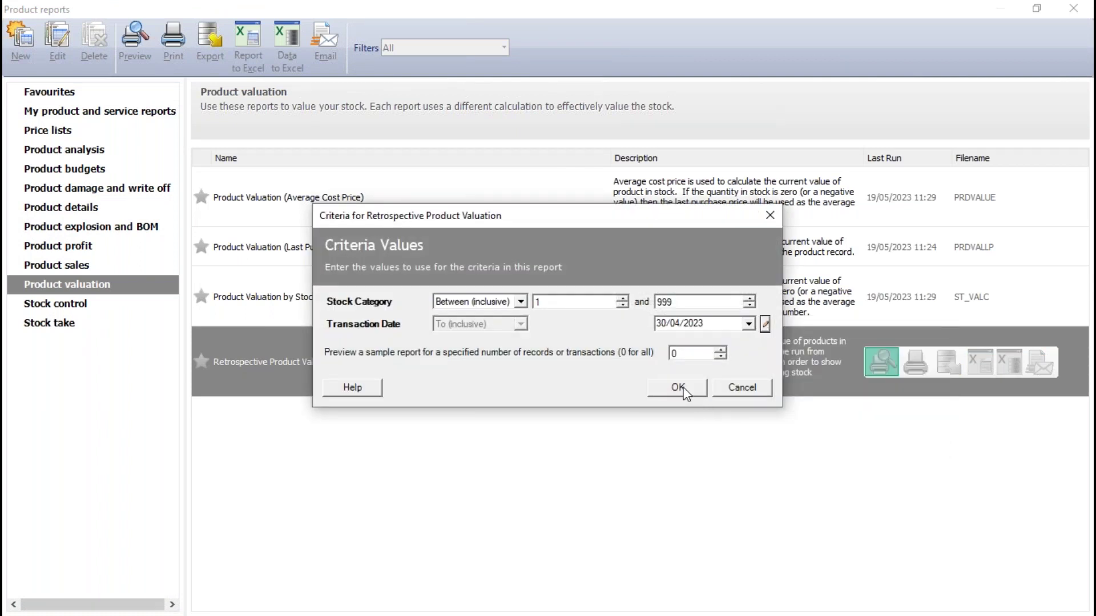
{"action": "left_click", "coordinate": [684, 389]}
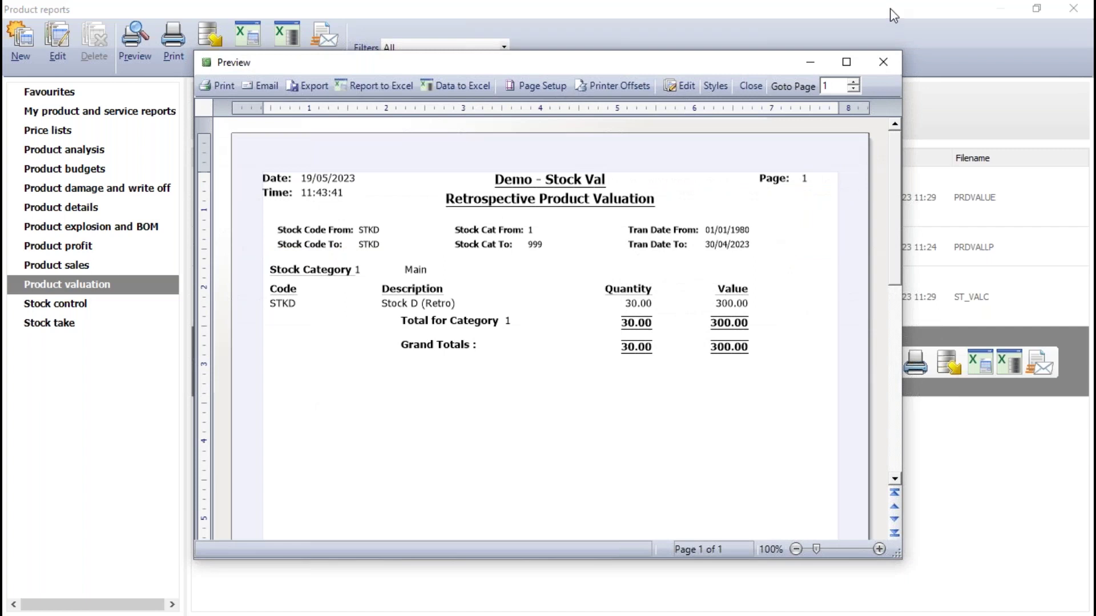
{"action": "left_click", "coordinate": [847, 61]}
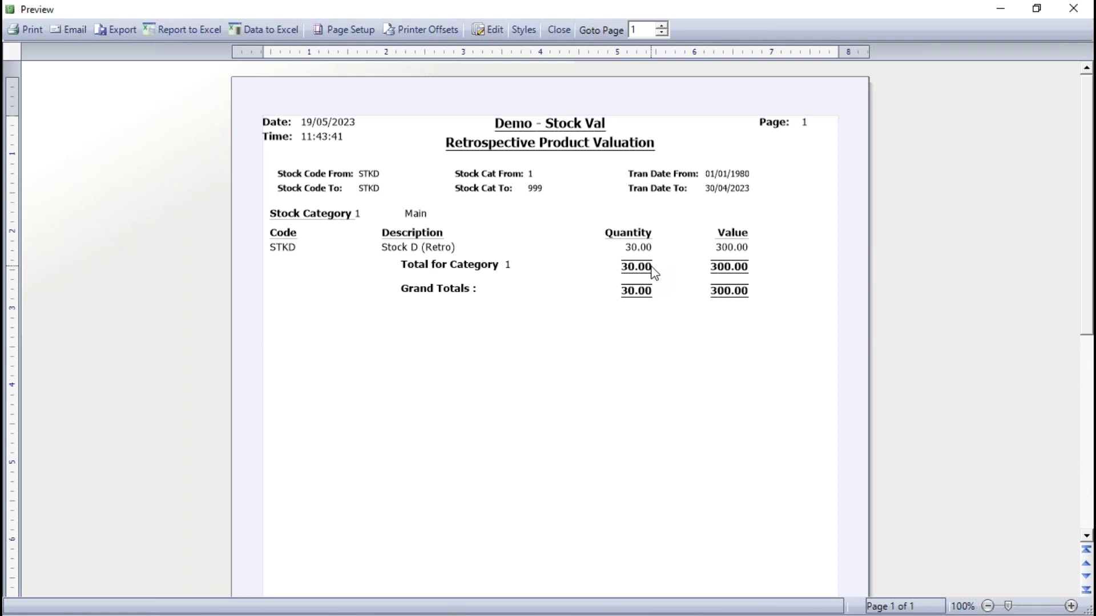
{"action": "left_click", "coordinate": [558, 30]}
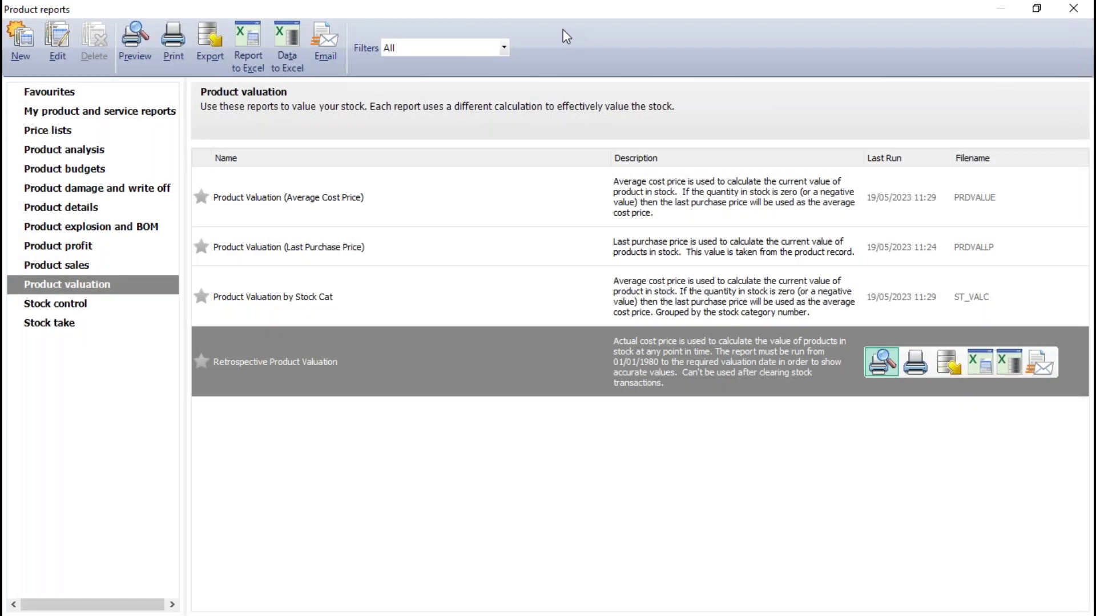